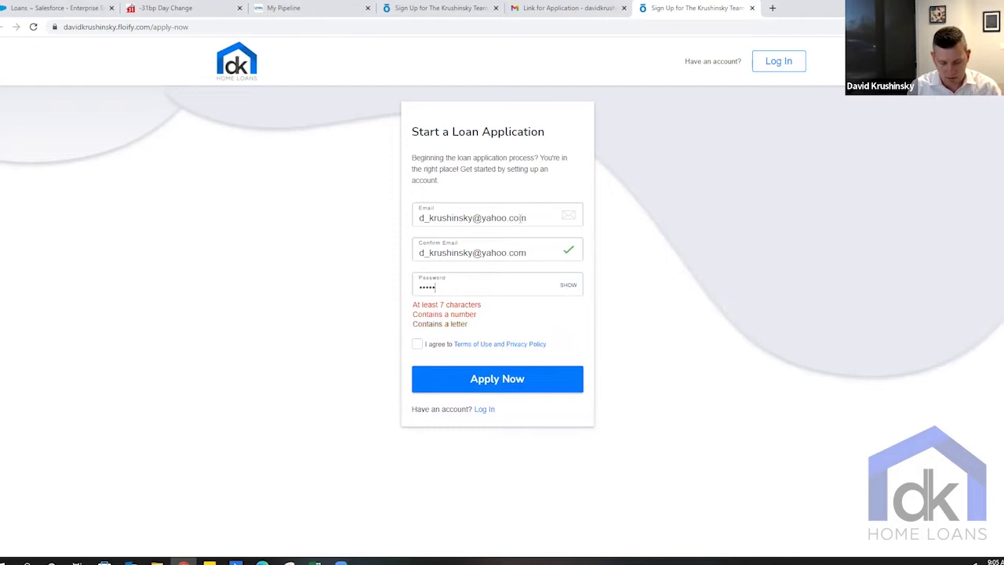
- Finish the account password, accept the terms of use and privacy policy, and sign up
type("1")
left_click(418, 313)
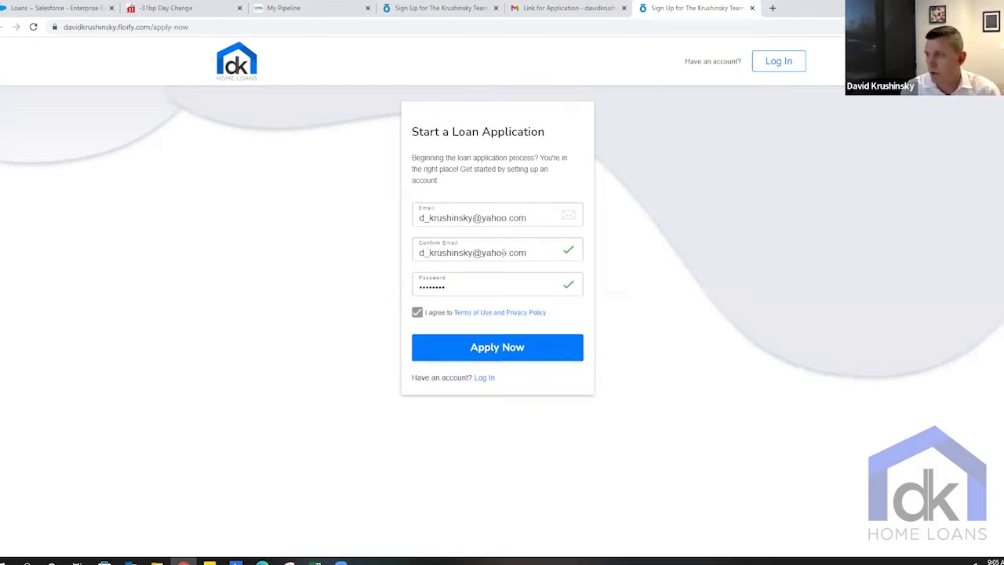
left_click(509, 350)
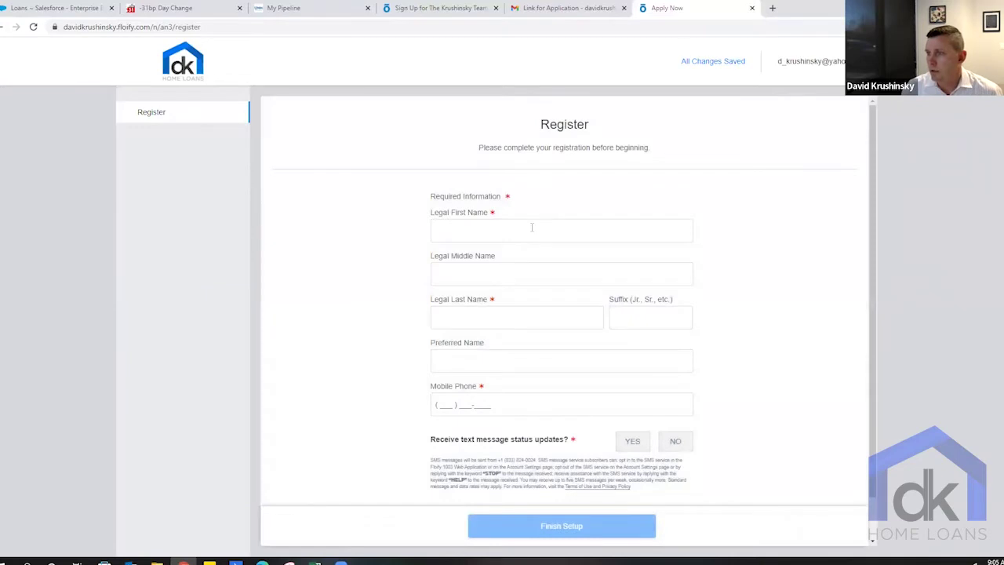
- Fill in the borrower's legal first, middle and last name, preferred name and mobile phone
left_click(532, 227)
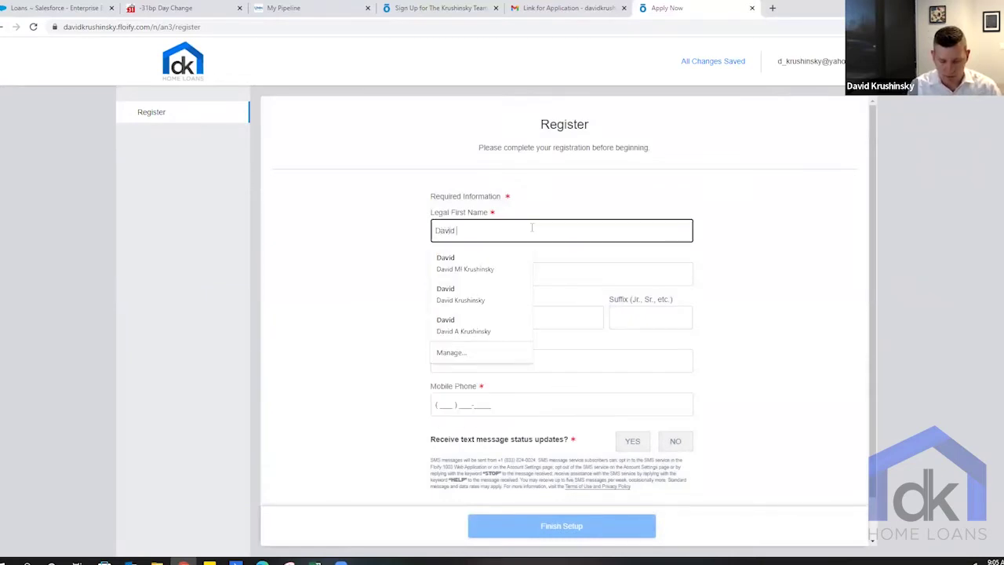
key("Tab")
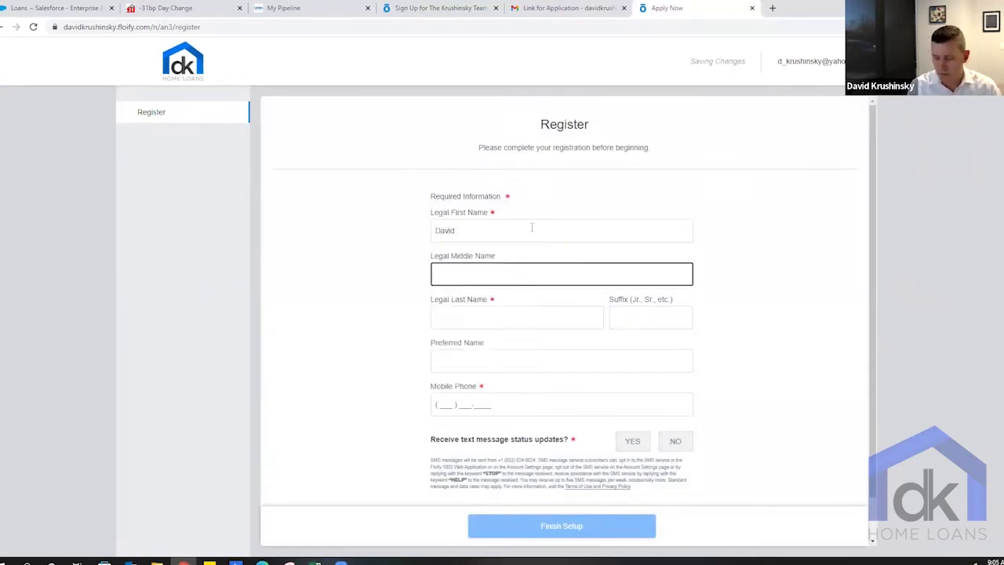
key("Tab")
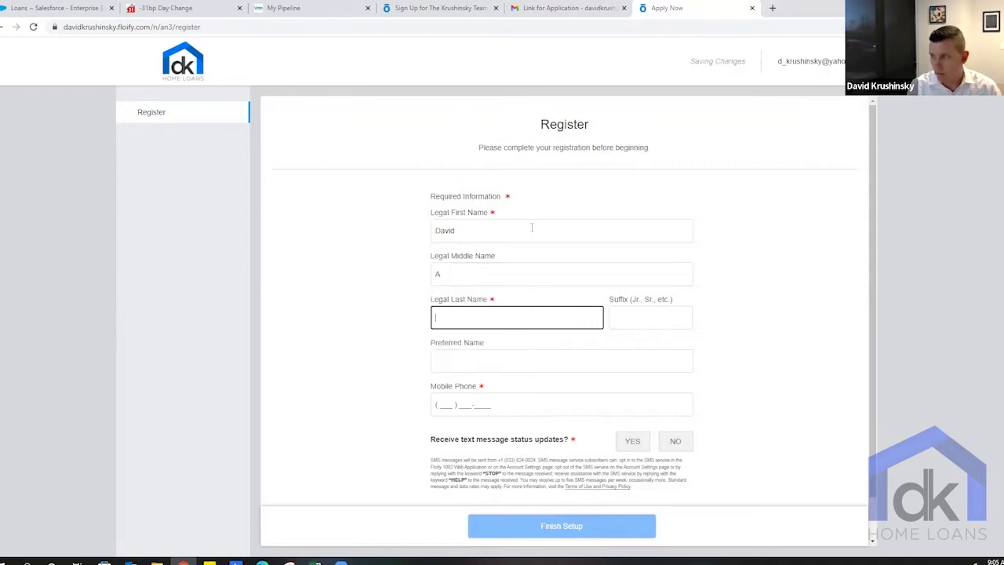
key("Tab")
key("Tab")
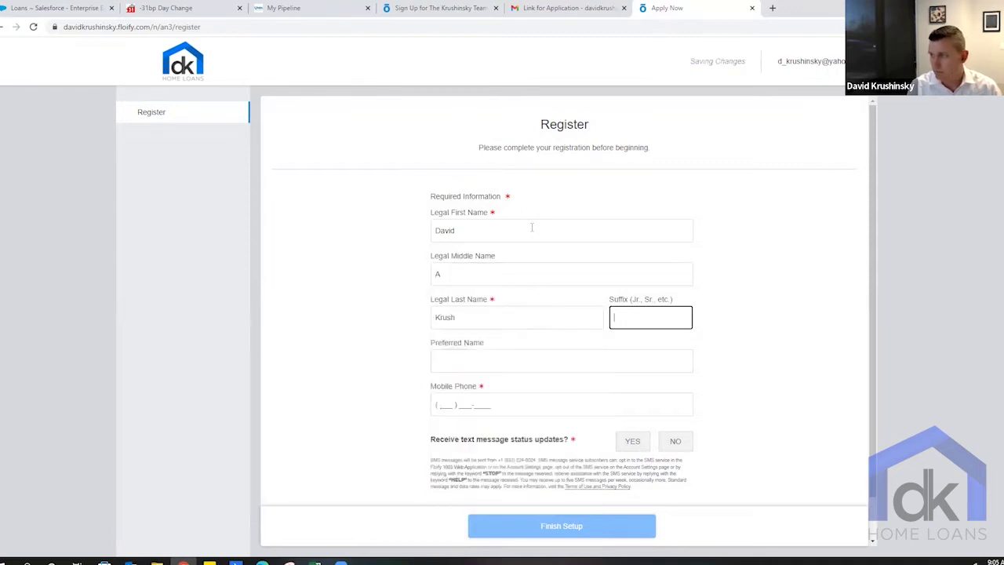
type("Dave")
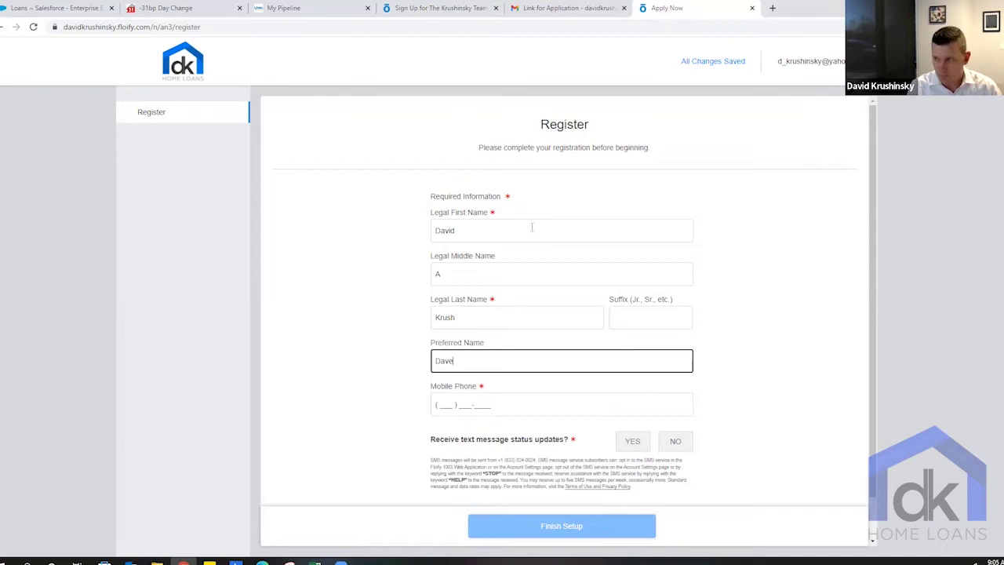
key("Tab")
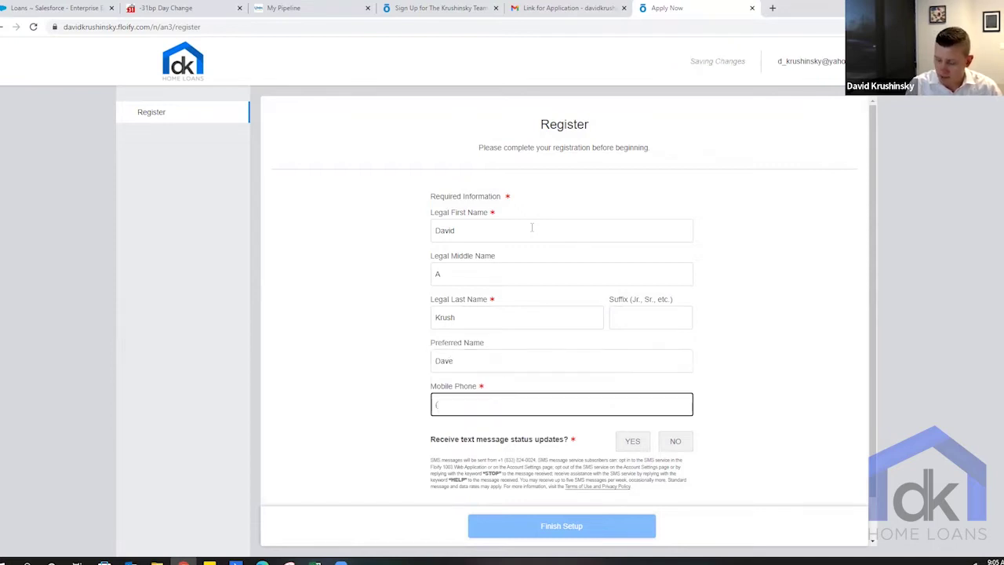
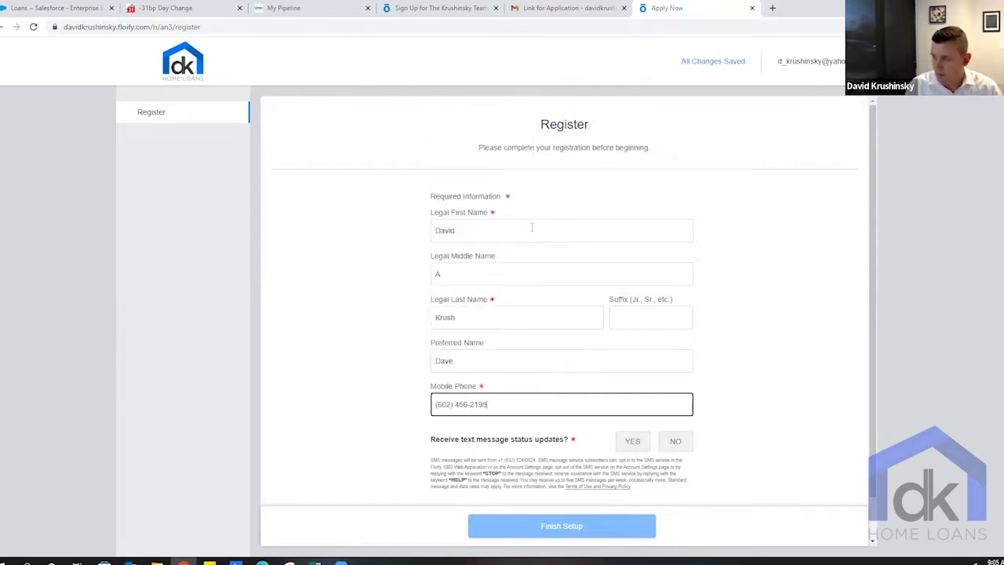
key("Tab")
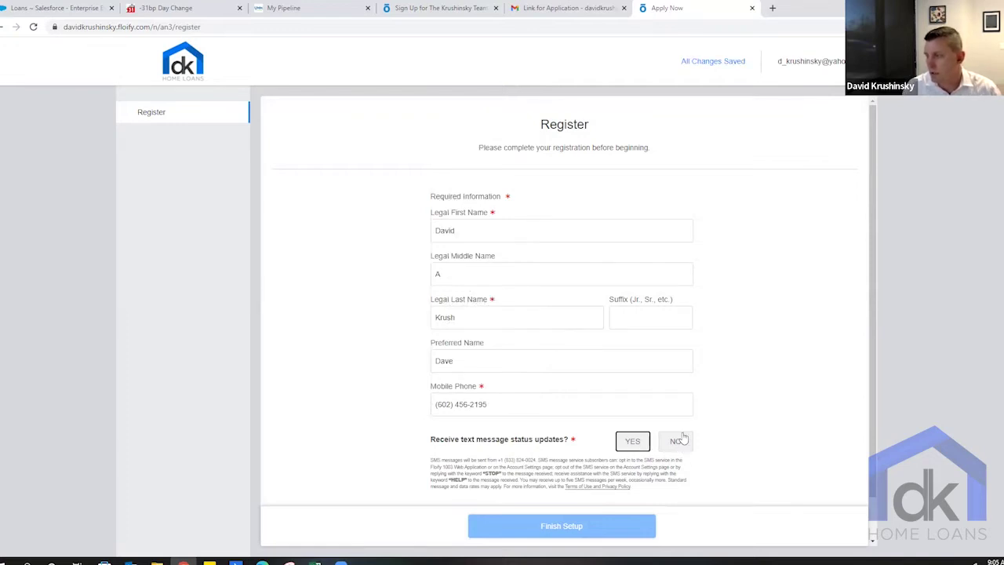
- Decline text message status updates, finish setup and start the loan application
left_click(678, 442)
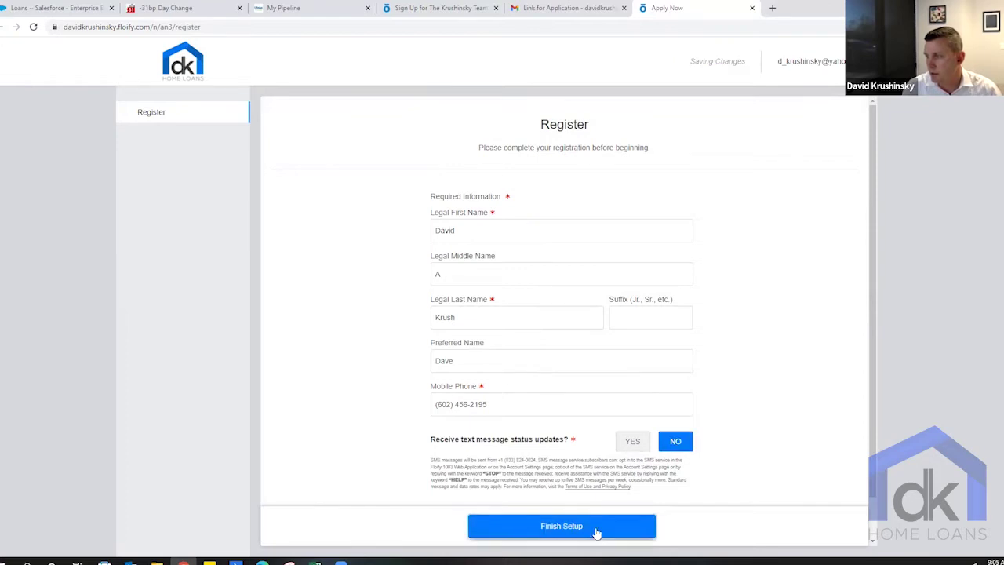
left_click(593, 530)
left_click(569, 358)
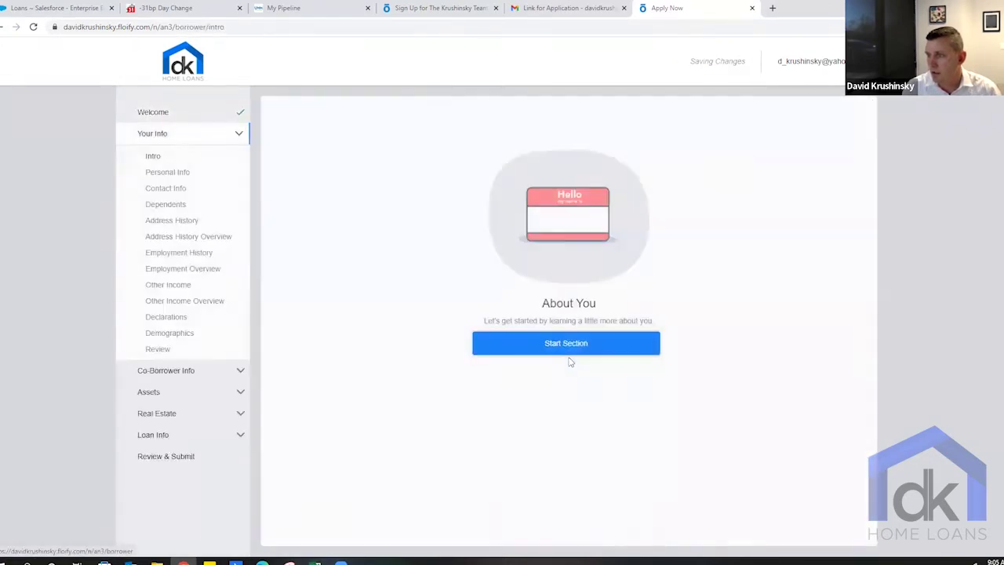
- Begin the About You section and enter the borrower's date of birth and Social Security Number
left_click(570, 346)
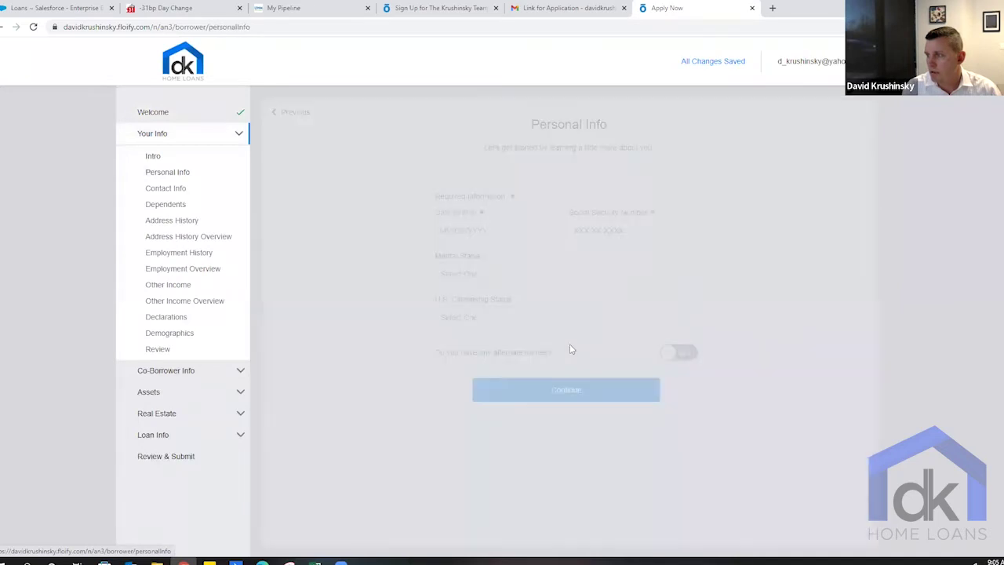
left_click(469, 233)
key("Tab")
type("9")
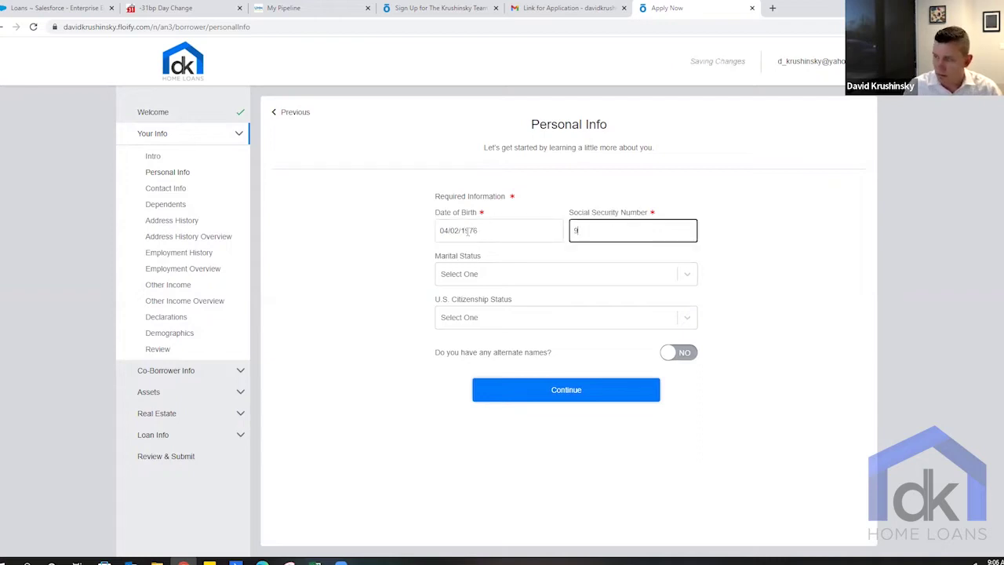
type("99-99-99")
key("Tab")
- Set marital status to Unmarried and citizenship to U.S. Citizen, then save Personal Info
left_click(537, 283)
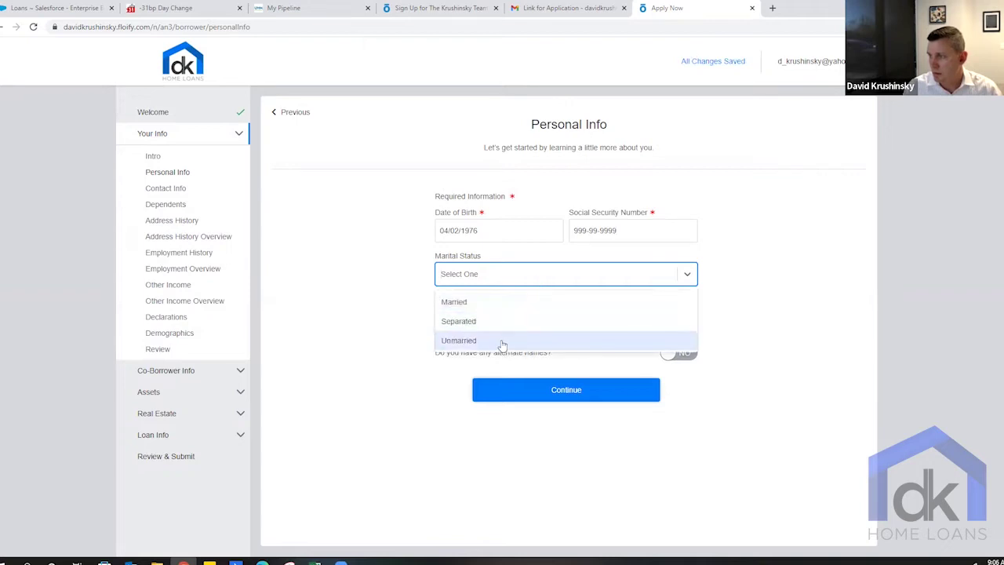
left_click(502, 345)
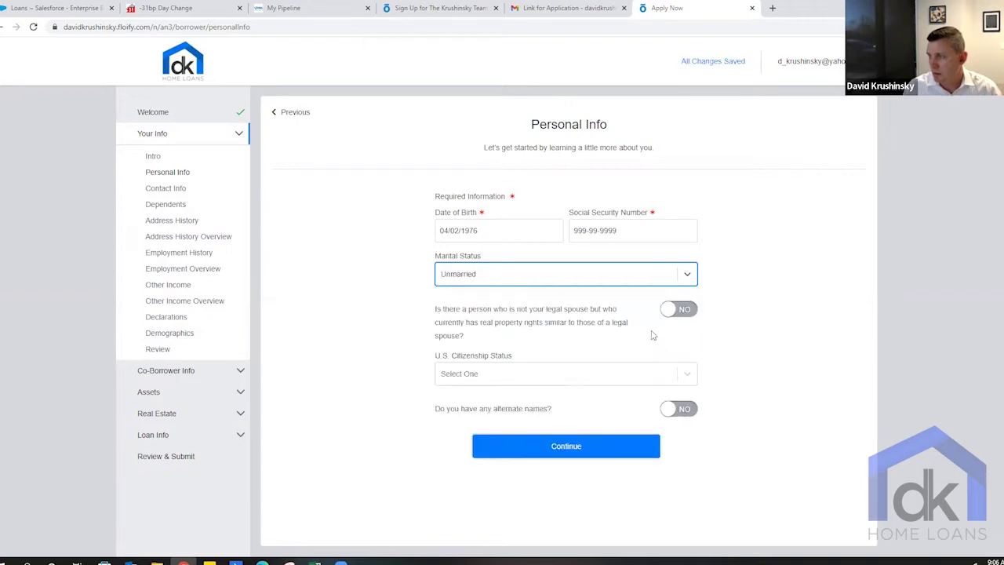
left_click(570, 382)
left_click(538, 402)
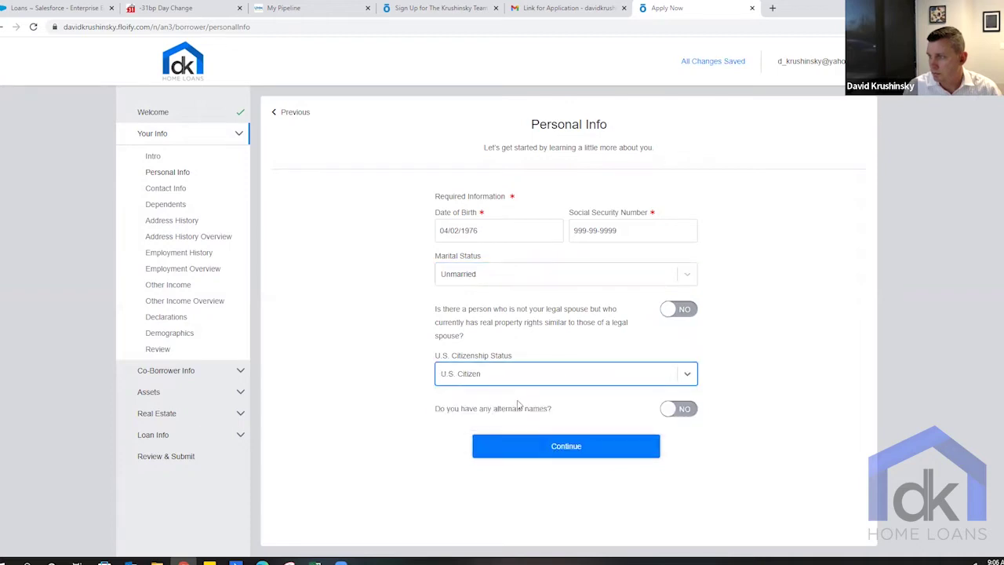
left_click(585, 446)
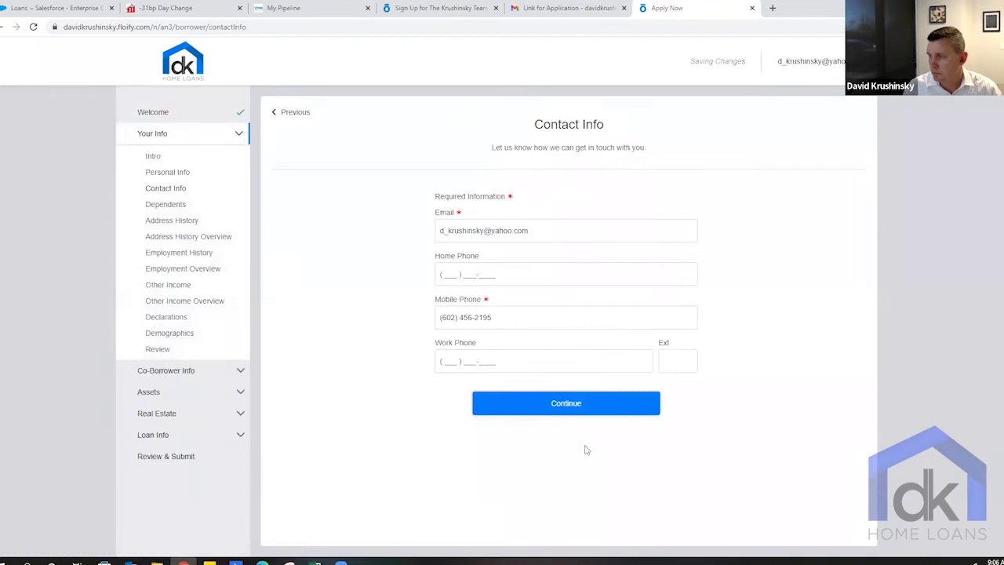
- Accept the contact info and confirm no dependents to reach the current address entry
left_click(557, 409)
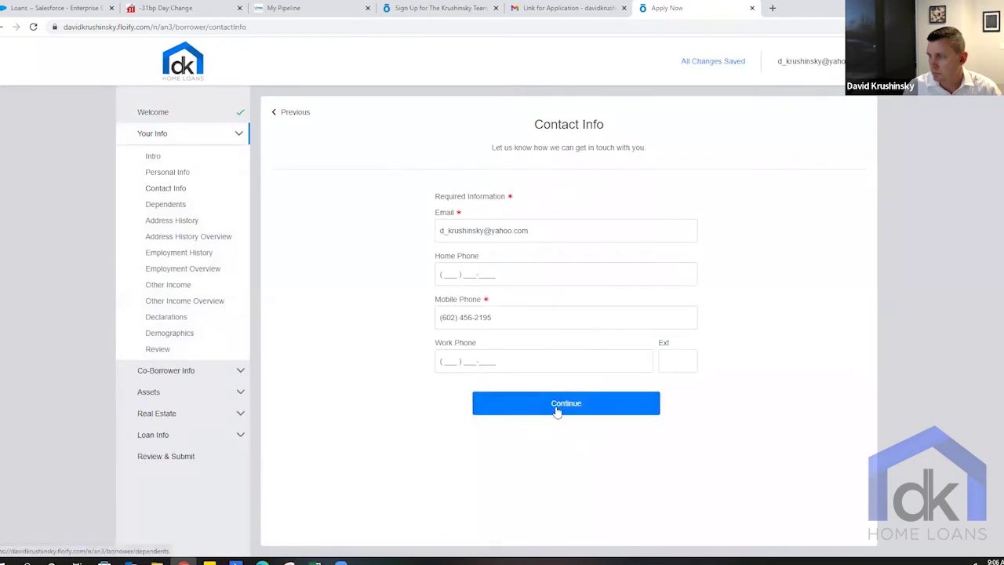
left_click(575, 222)
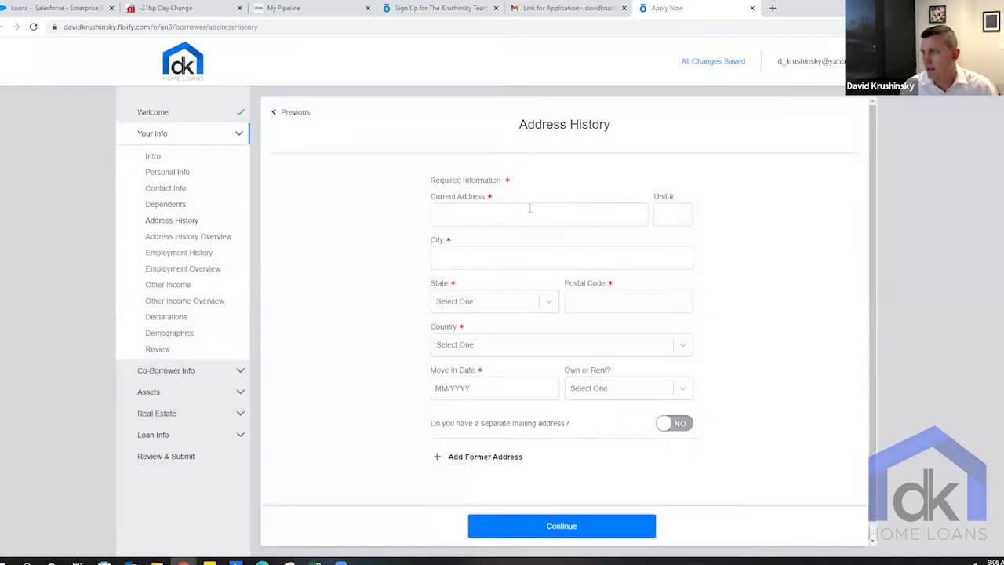
left_click(574, 217)
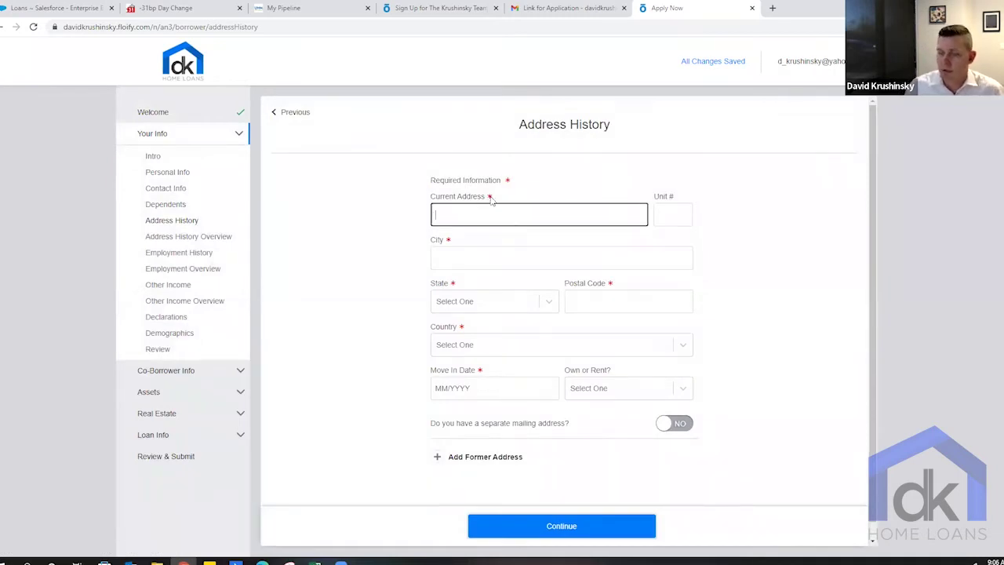
- Enter the current street address, filling it from the first suggestion
type("1234 My Street")
key("Tab")
key("Tab")
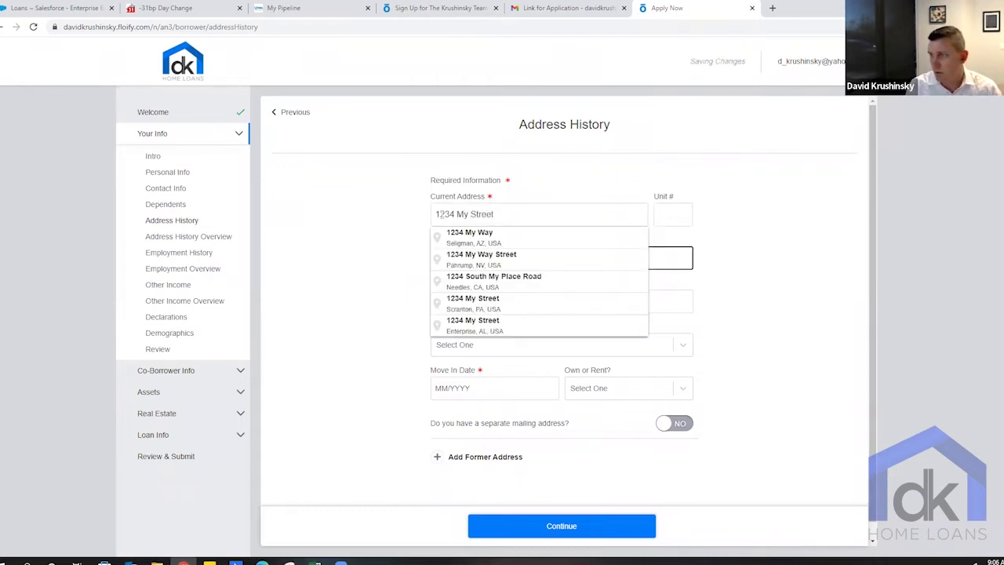
left_click(471, 236)
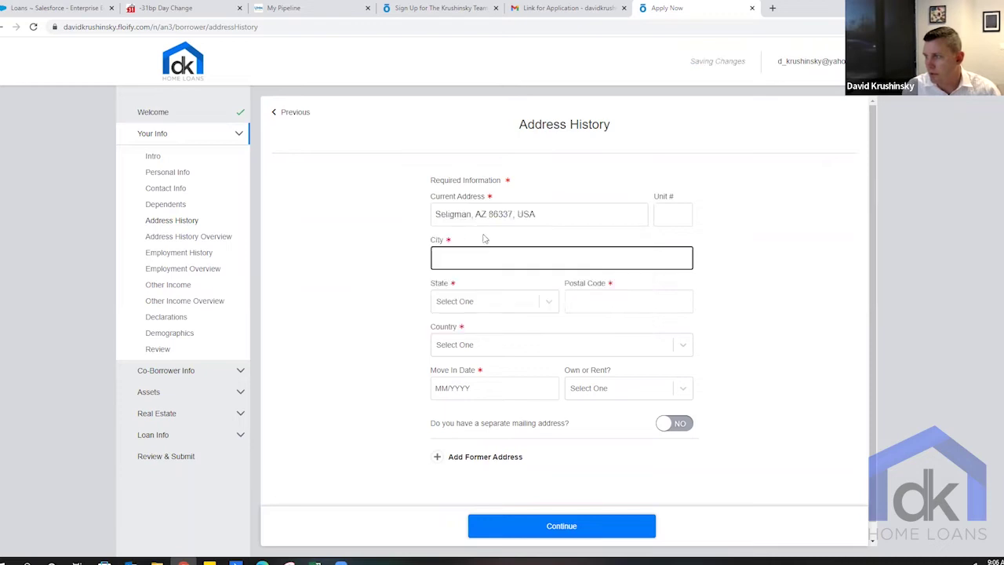
left_click_drag(537, 214, 416, 216)
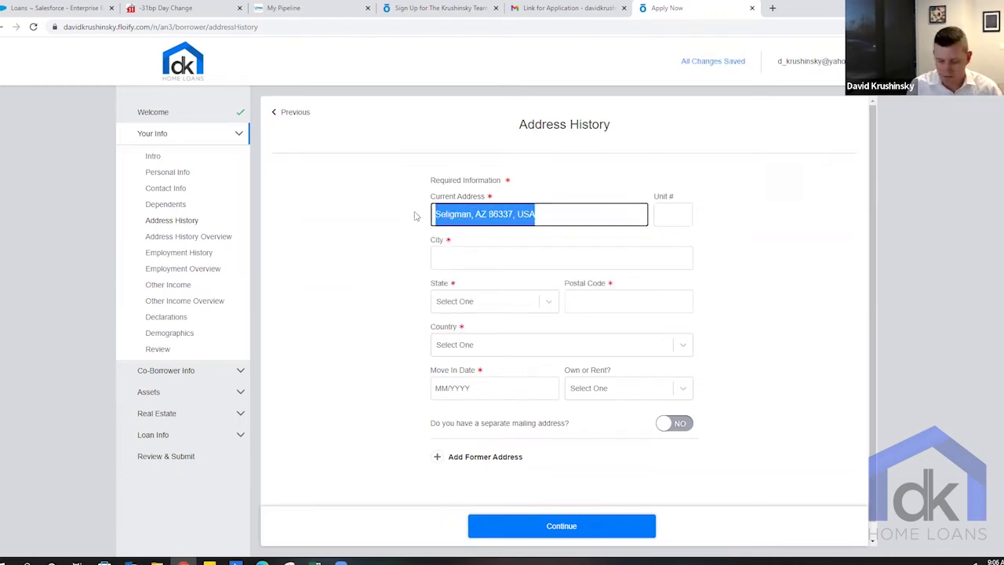
type("1234")
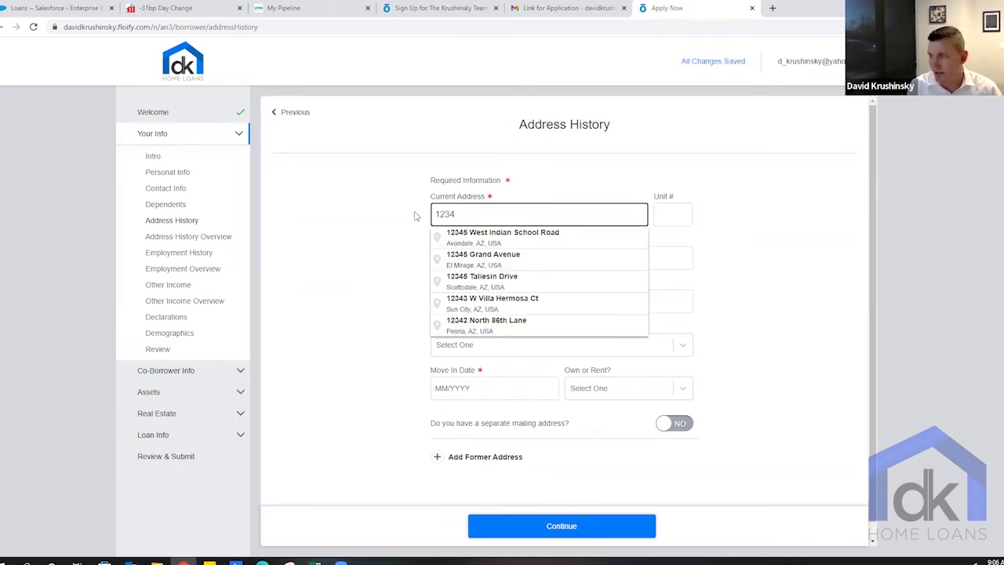
left_click(465, 235)
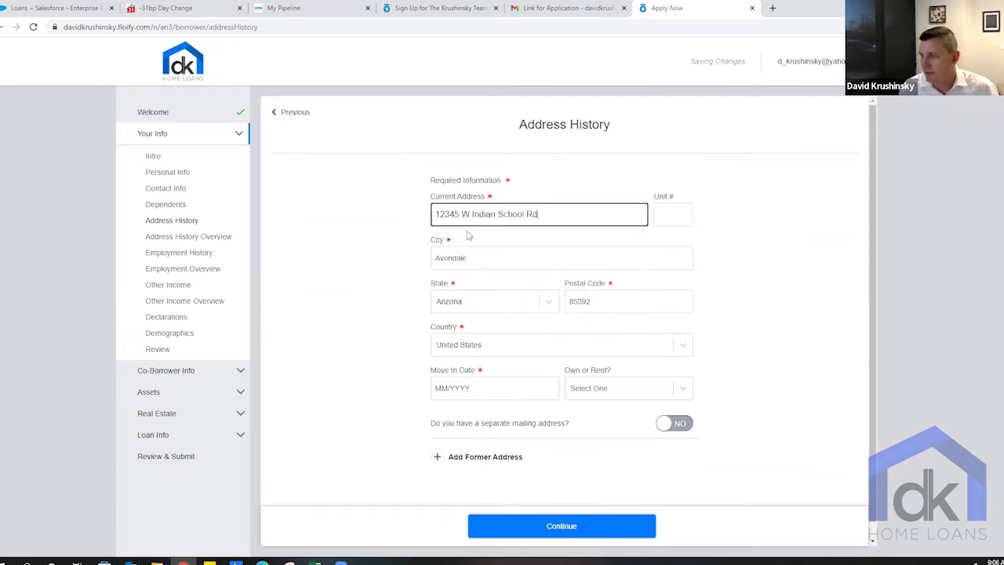
- Set the move-in date to 01/2015, correcting the invalid first entry
left_click(511, 389)
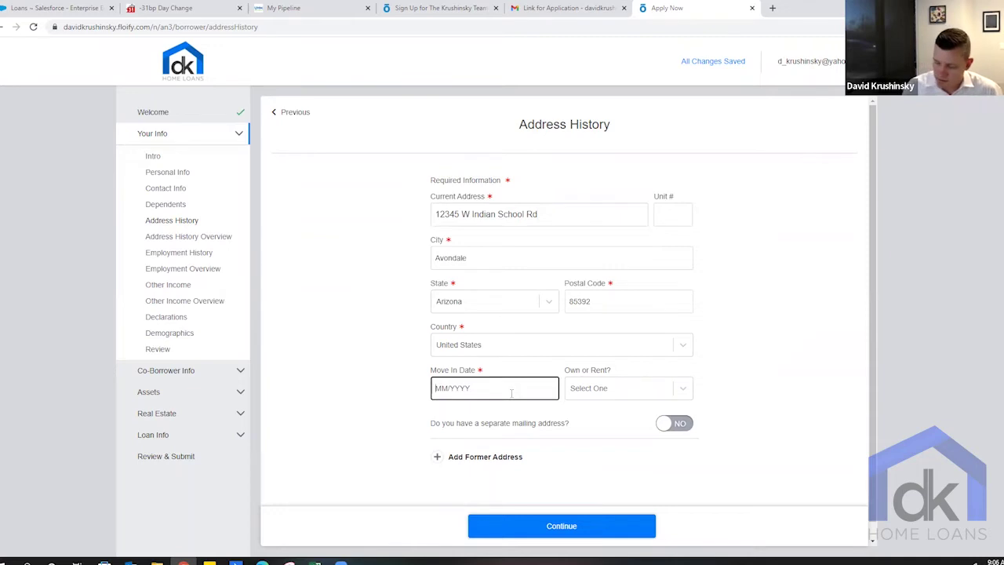
type("01/0120")
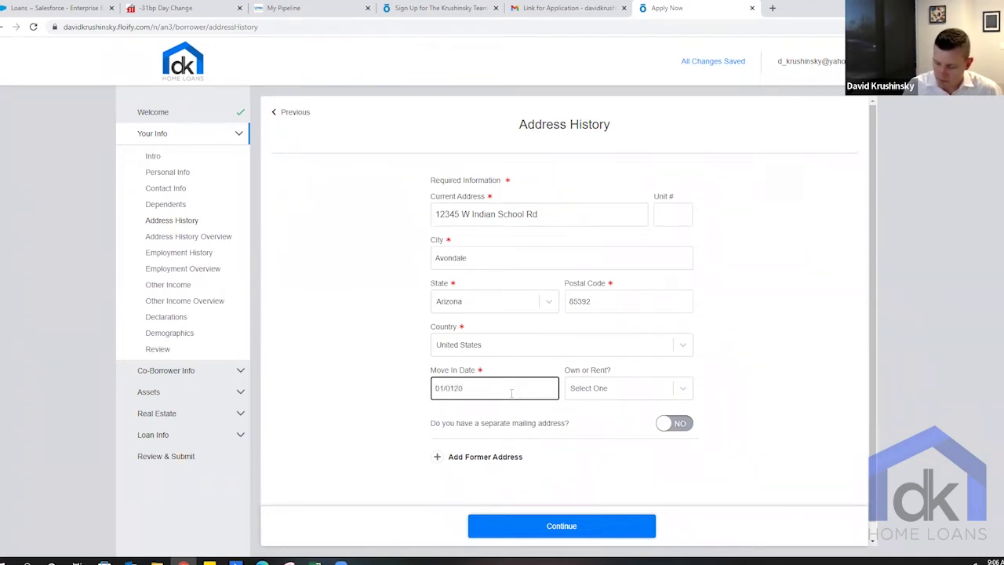
key("Tab")
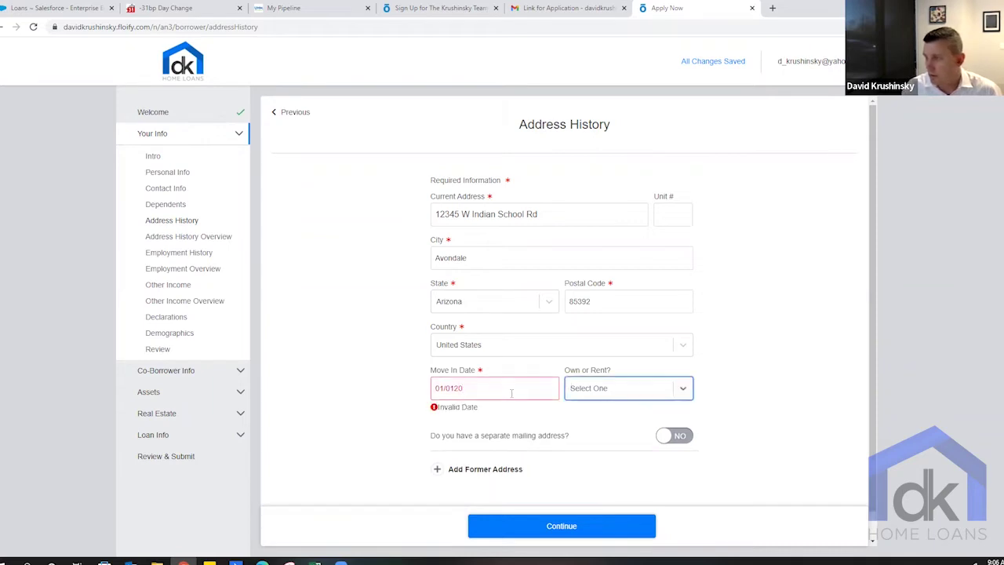
left_click(511, 391)
key("BackSpace")
key("BackSpace")
key("BackSpace")
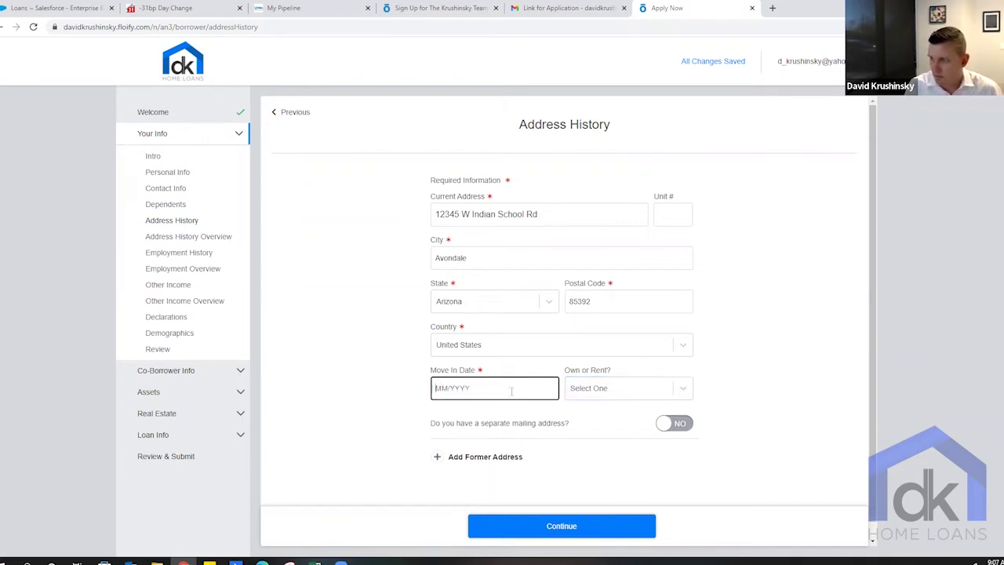
type("01/2015")
key("Tab")
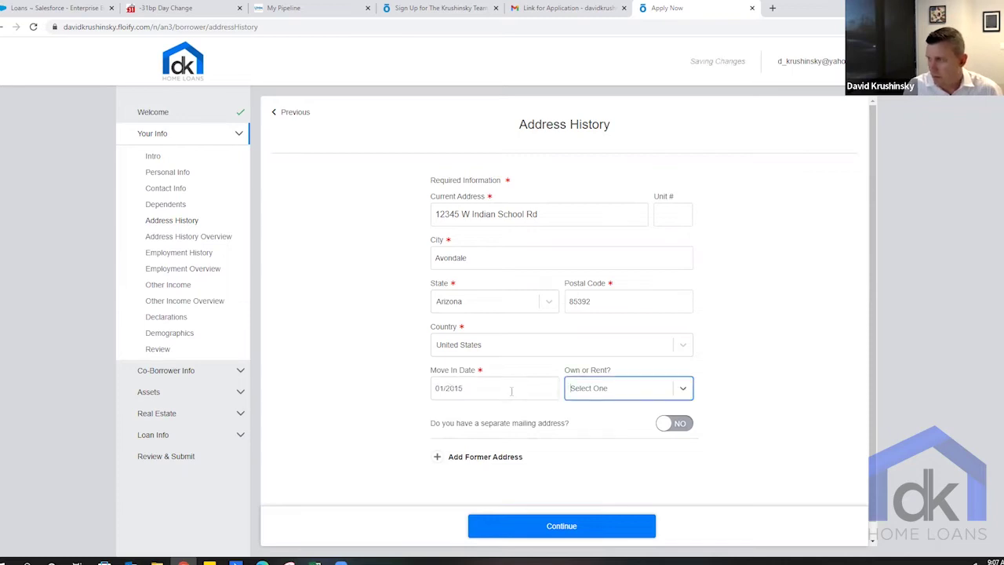
- Mark the current home as rented at $2,000 per month and save the address
left_click(603, 393)
left_click(585, 431)
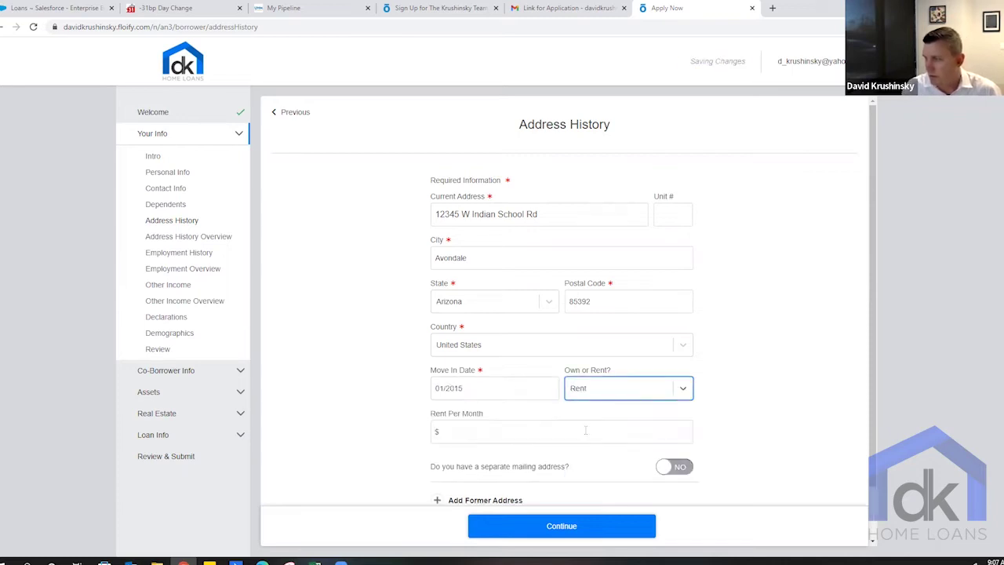
left_click(583, 431)
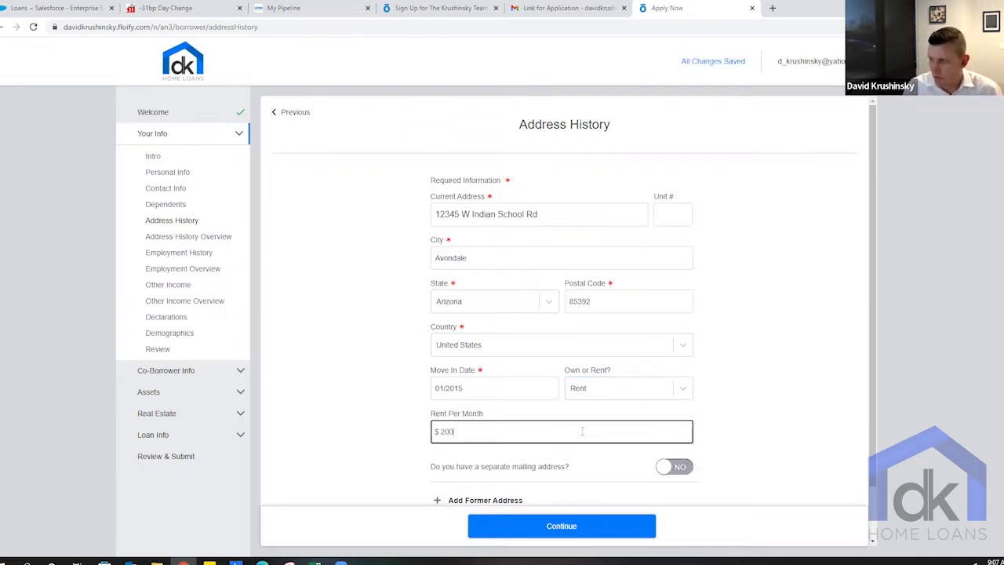
left_click(751, 421)
scroll(750, 422, "down", 2)
left_click(614, 523)
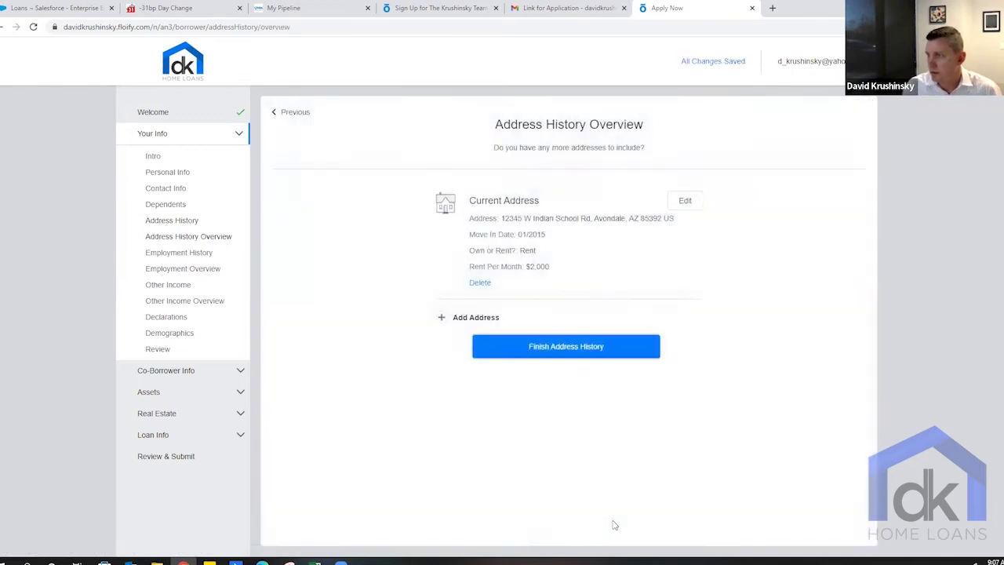
- Add employment at DK Home Loans as Loan Officer and enter the employer's phone number
left_click(587, 352)
left_click(532, 267)
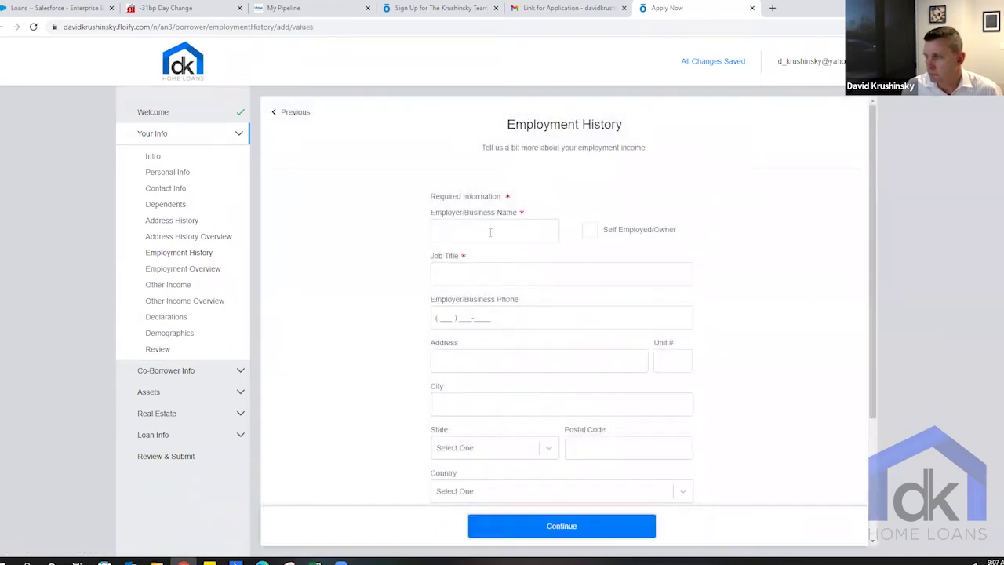
left_click(490, 233)
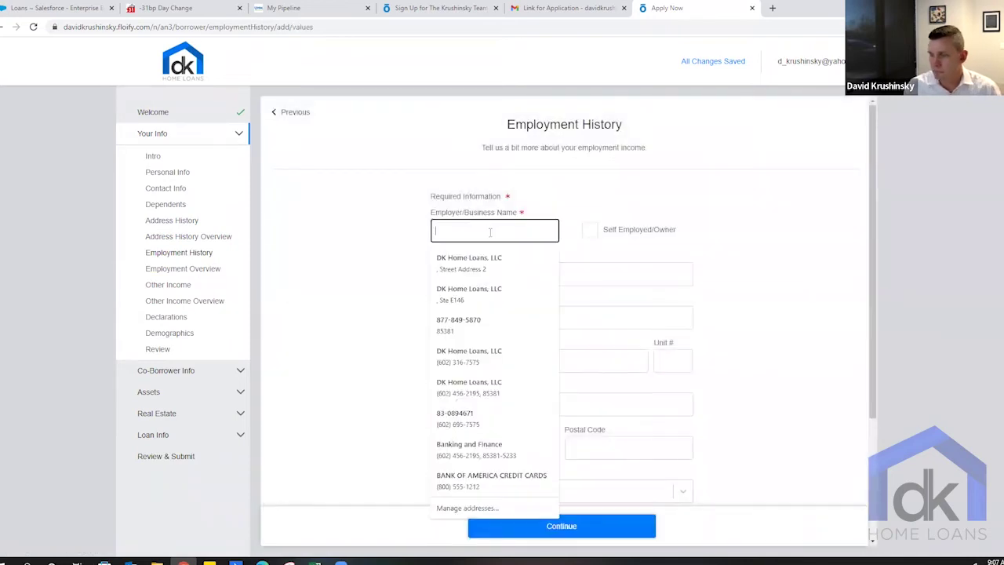
type("DK Home Loans")
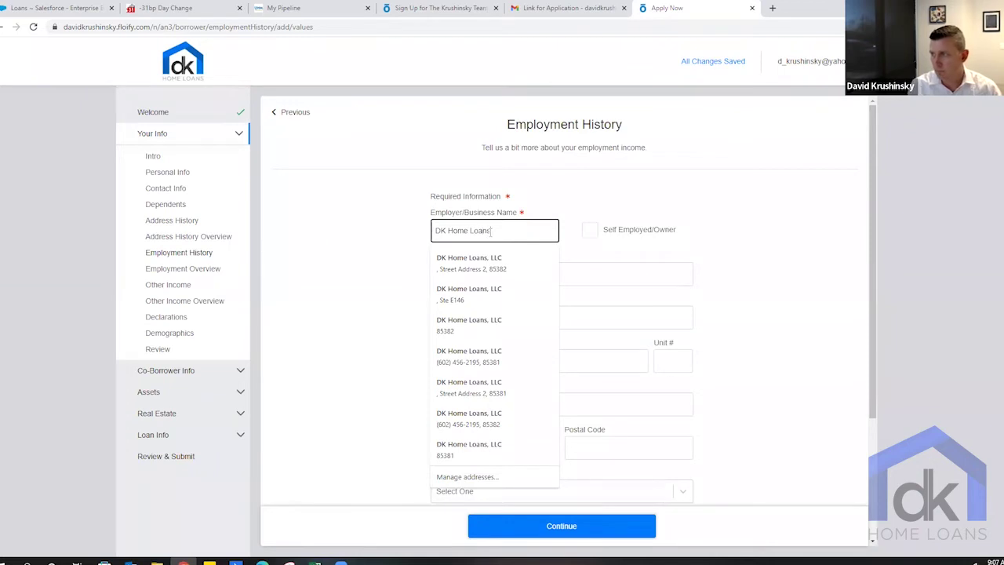
key("Tab")
key("Tab")
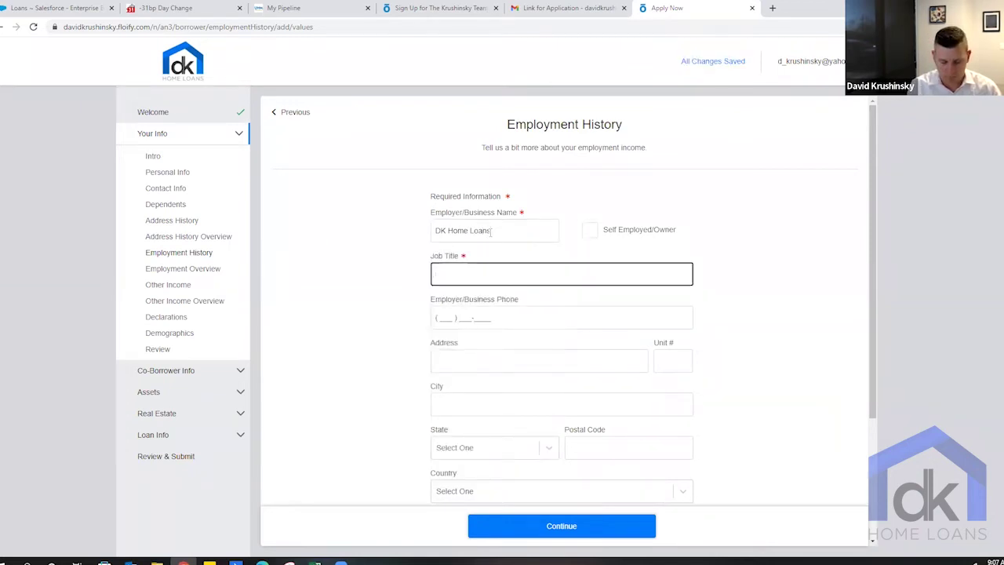
key("Tab")
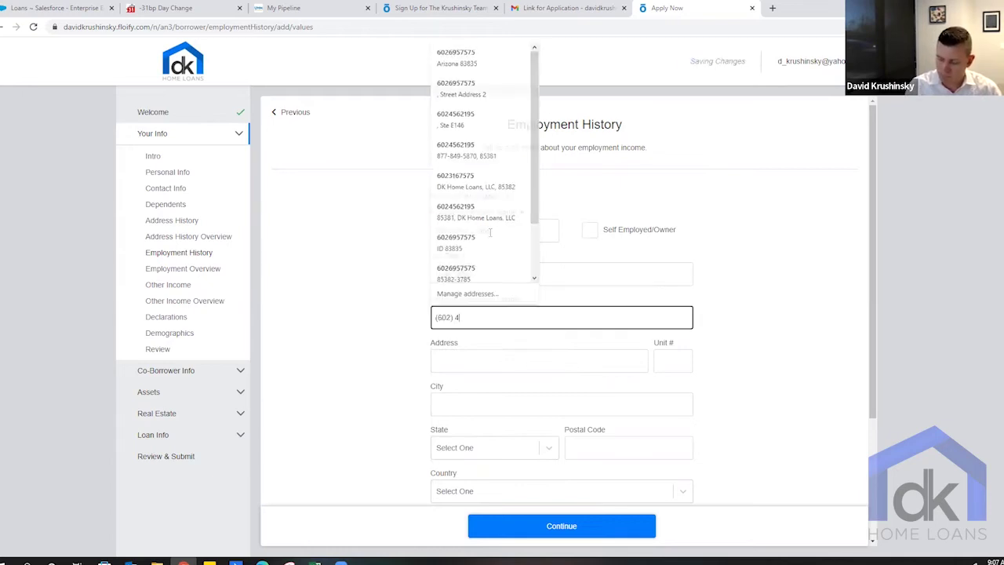
key("Tab")
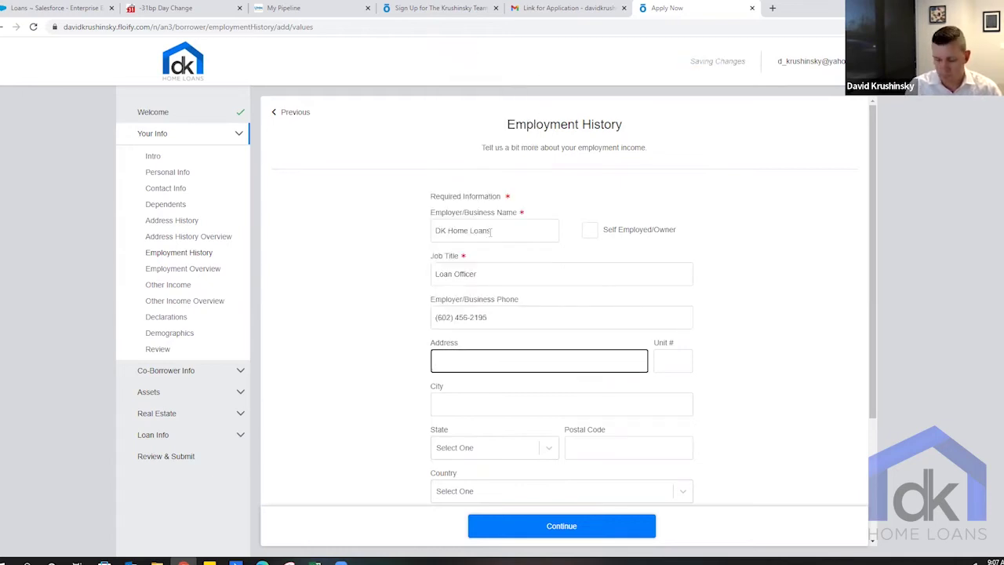
- Set the job start date to 08/2018 and mark it as the current job
scroll(541, 317, "down", 1)
scroll(542, 317, "down", 1)
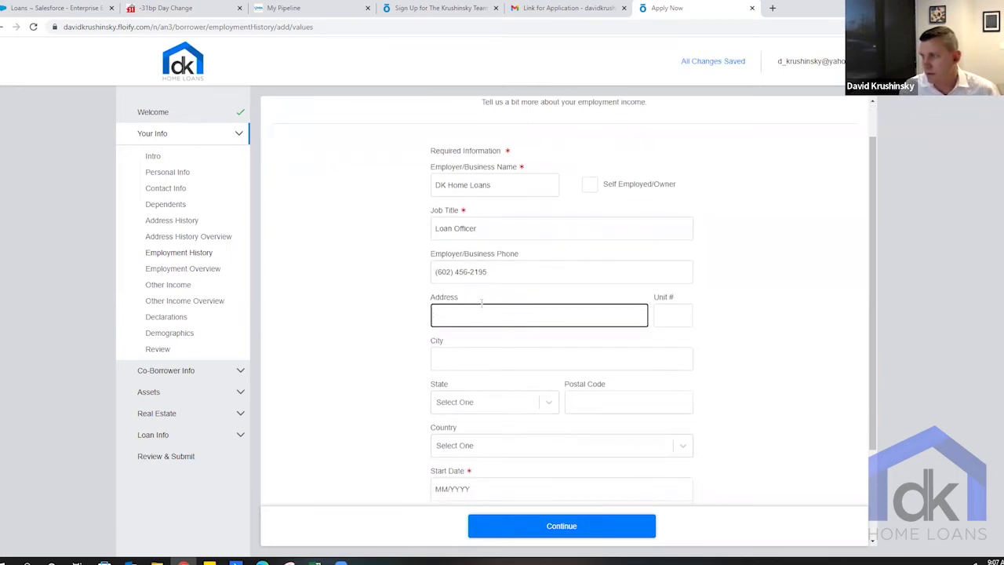
scroll(482, 306, "down", 3)
scroll(482, 311, "down", 2)
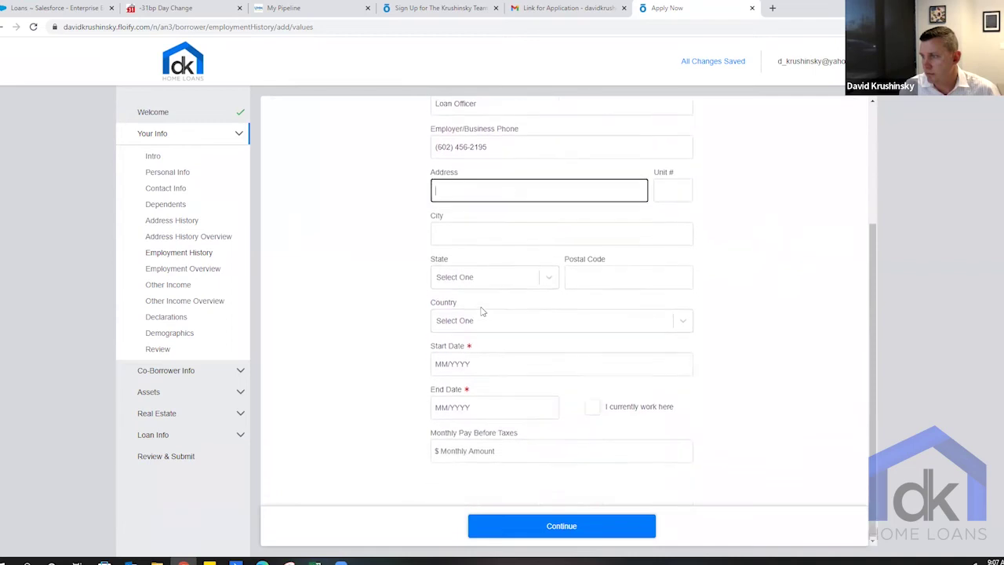
left_click(482, 363)
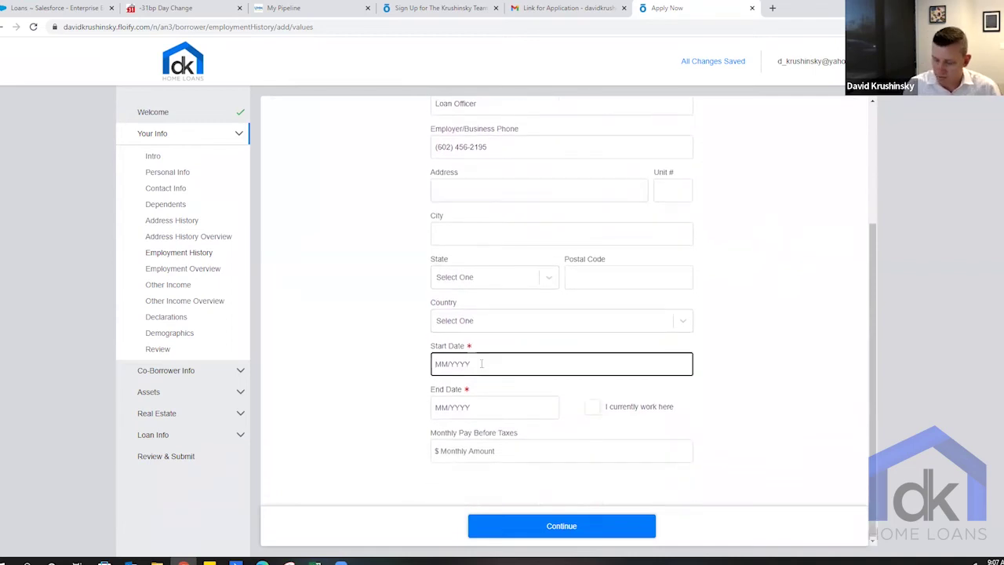
type("08/2016")
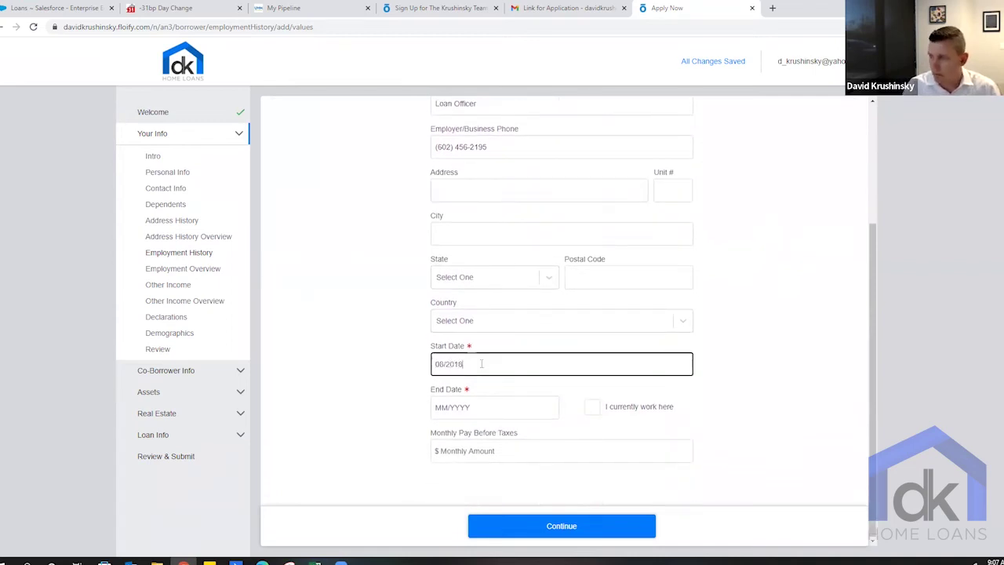
key("Tab")
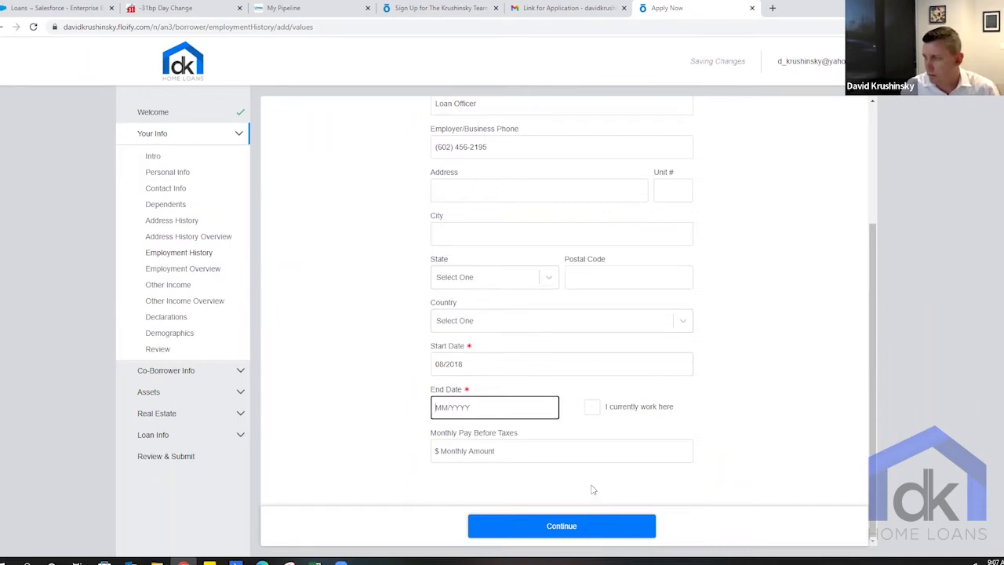
left_click(592, 407)
- Enter $5,000 monthly pay before taxes and save the job
scroll(706, 415, "down", 2)
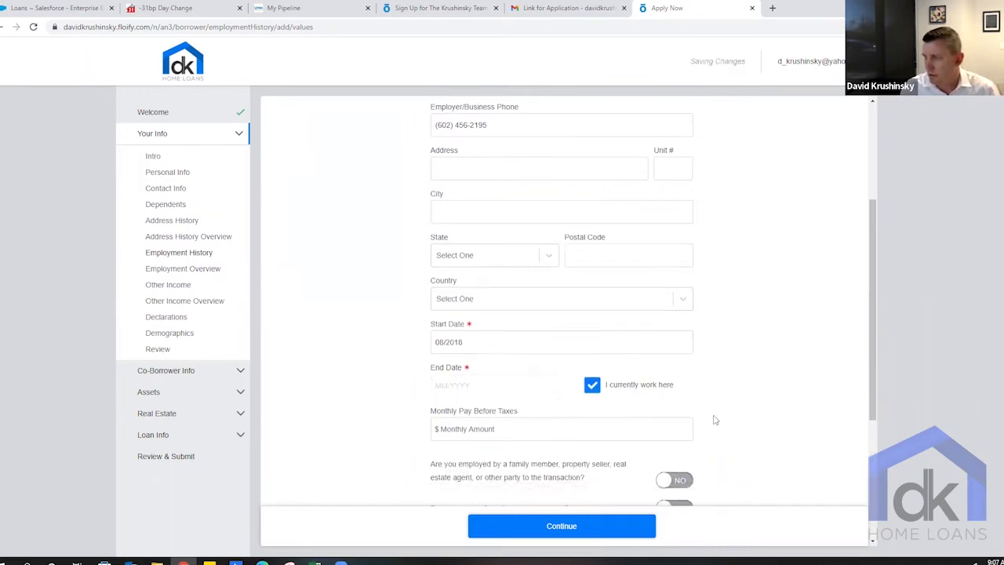
left_click(533, 365)
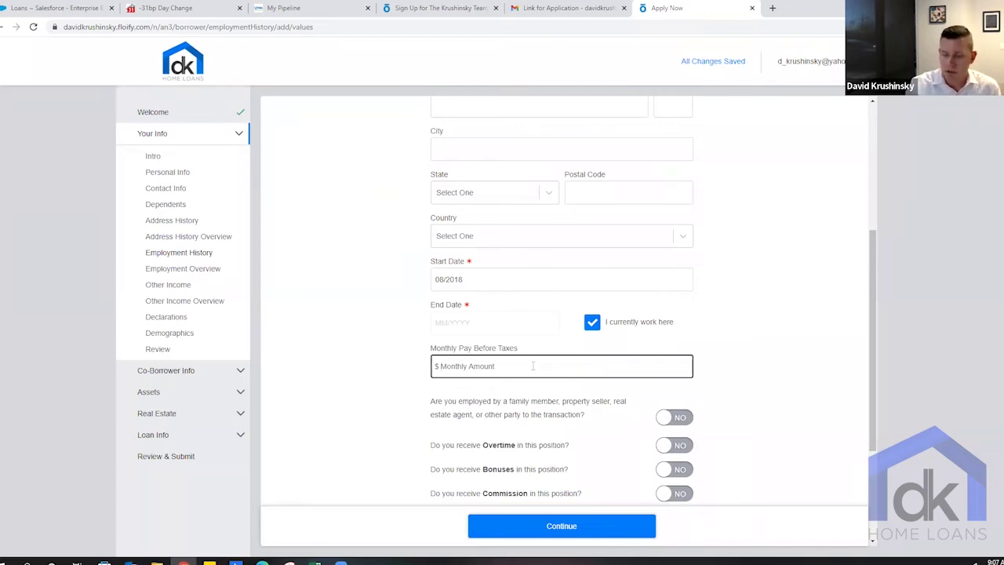
type("5,")
type("000")
left_click(785, 408)
scroll(789, 406, "down", 3)
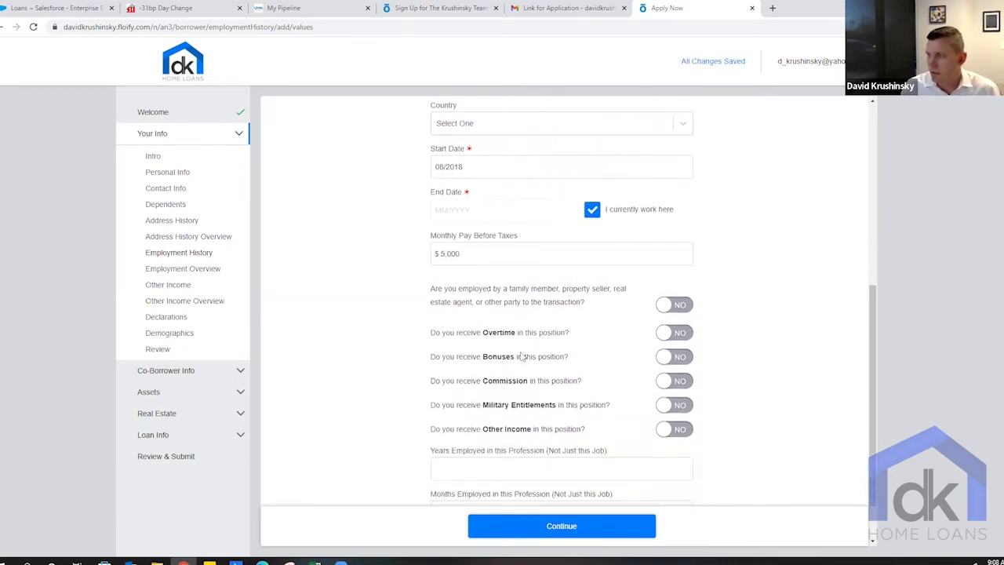
scroll(523, 357, "down", 2)
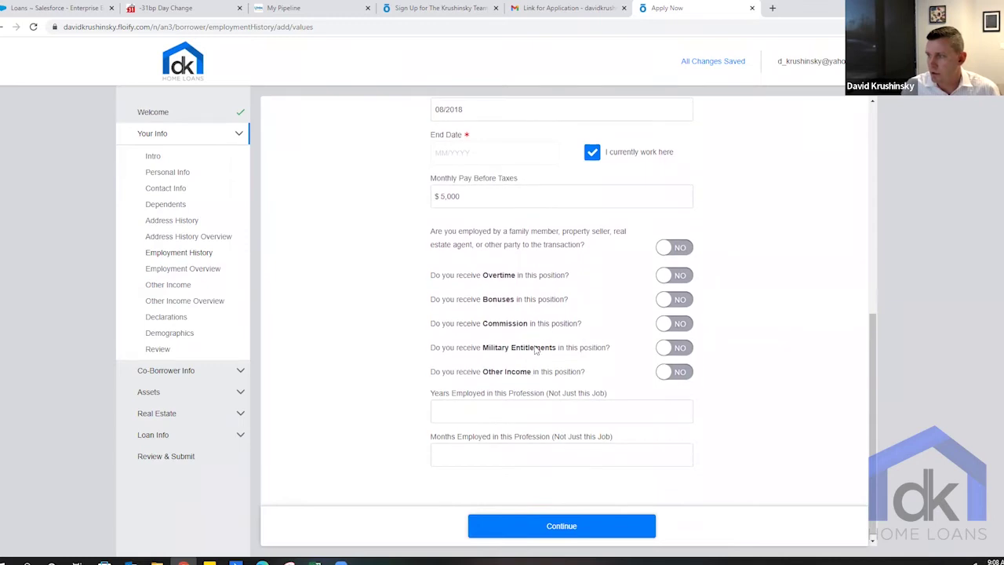
left_click(592, 530)
- Move from employment to Other Income and continue past it without adding any income
left_click(578, 414)
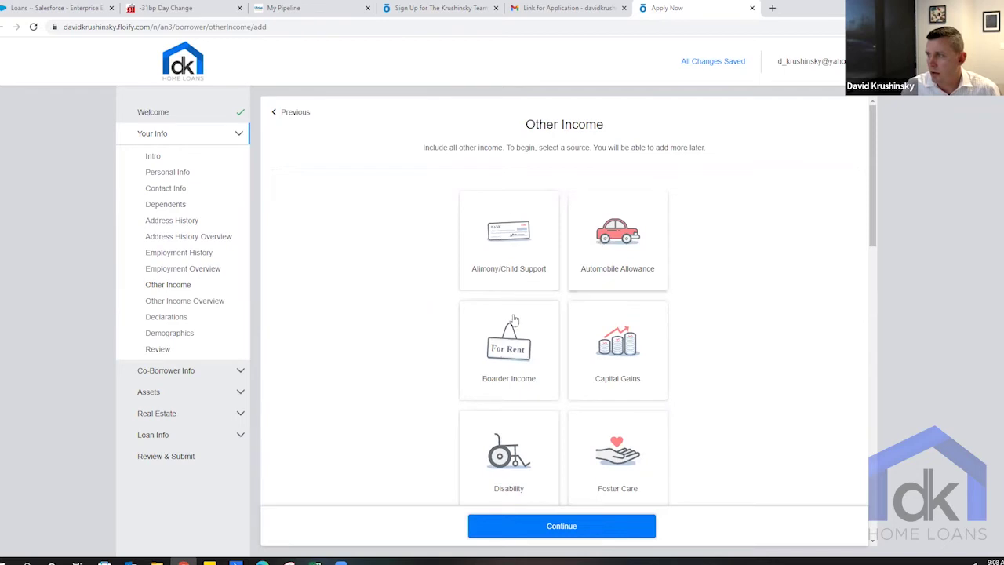
scroll(612, 352, "down", 1)
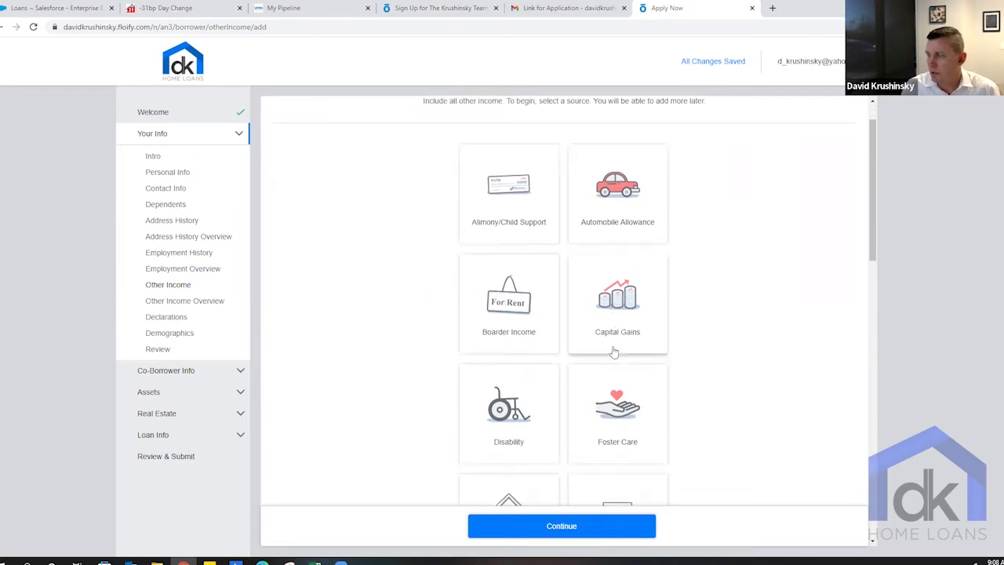
scroll(615, 352, "down", 1)
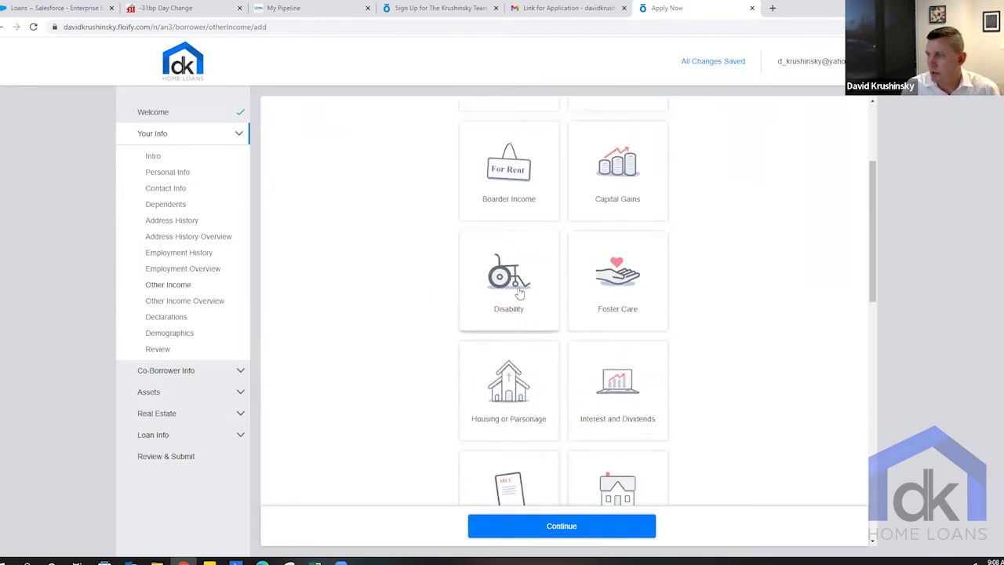
scroll(518, 368, "down", 1)
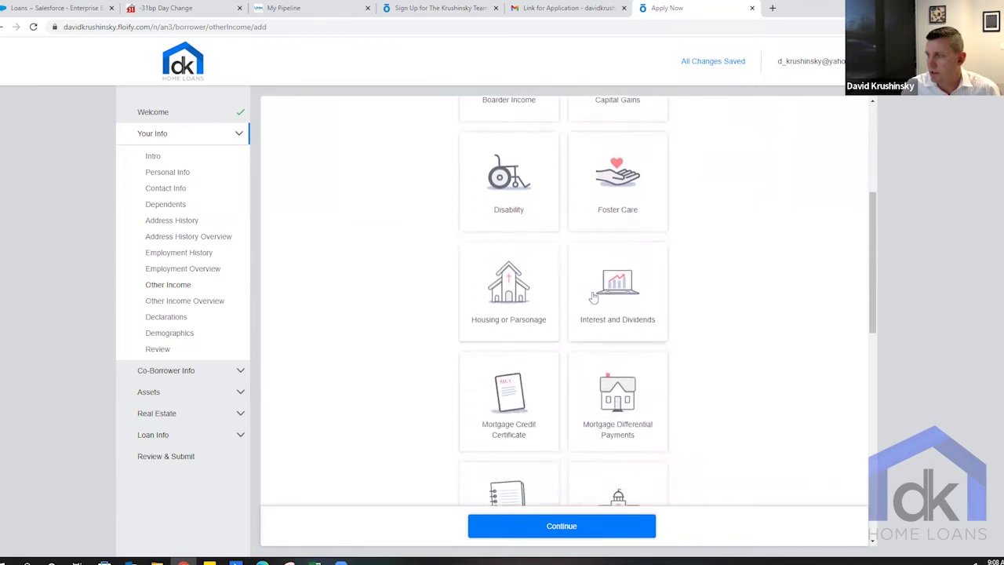
scroll(523, 414, "down", 3)
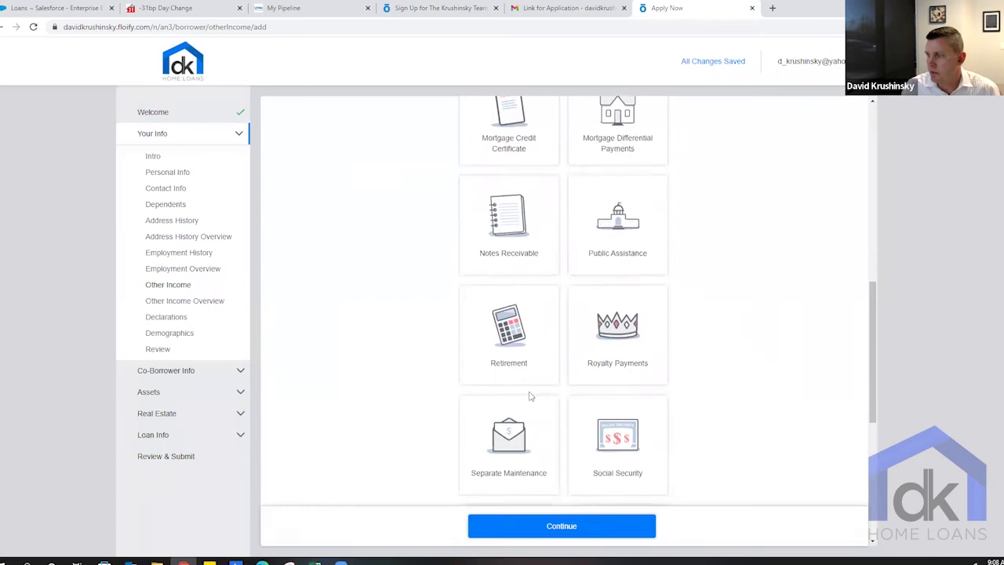
scroll(532, 398, "down", 2)
scroll(530, 397, "down", 1)
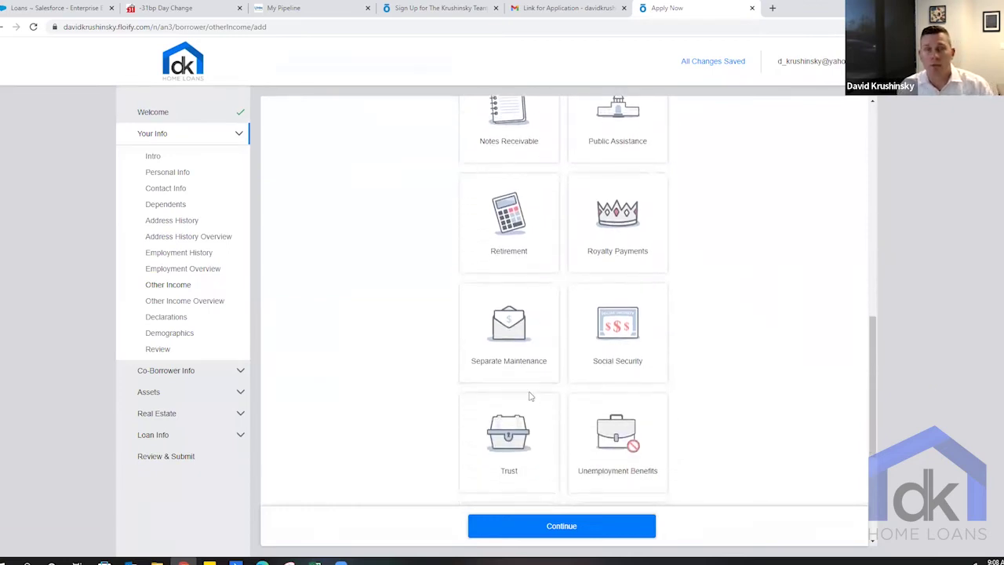
scroll(561, 442, "down", 3)
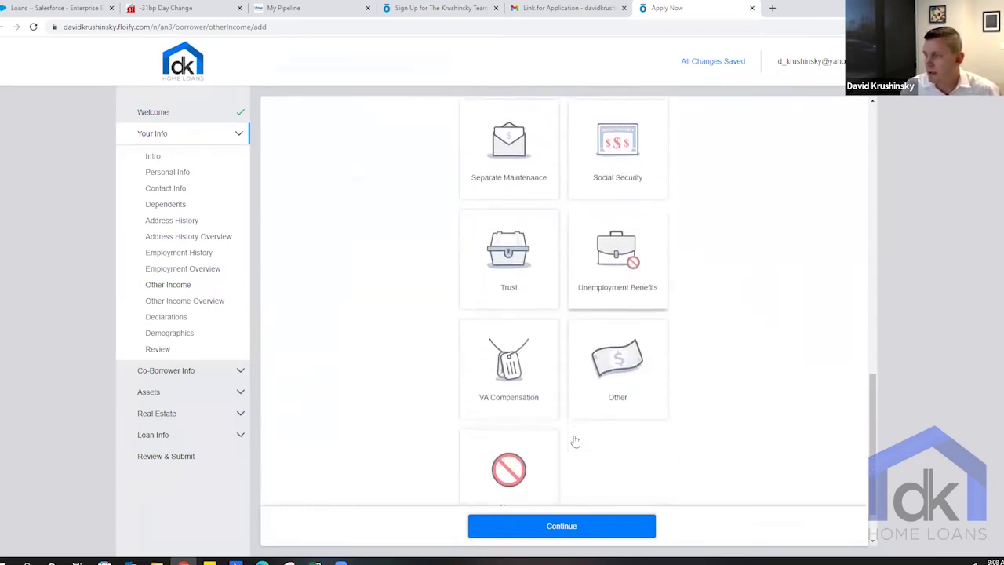
left_click(554, 528)
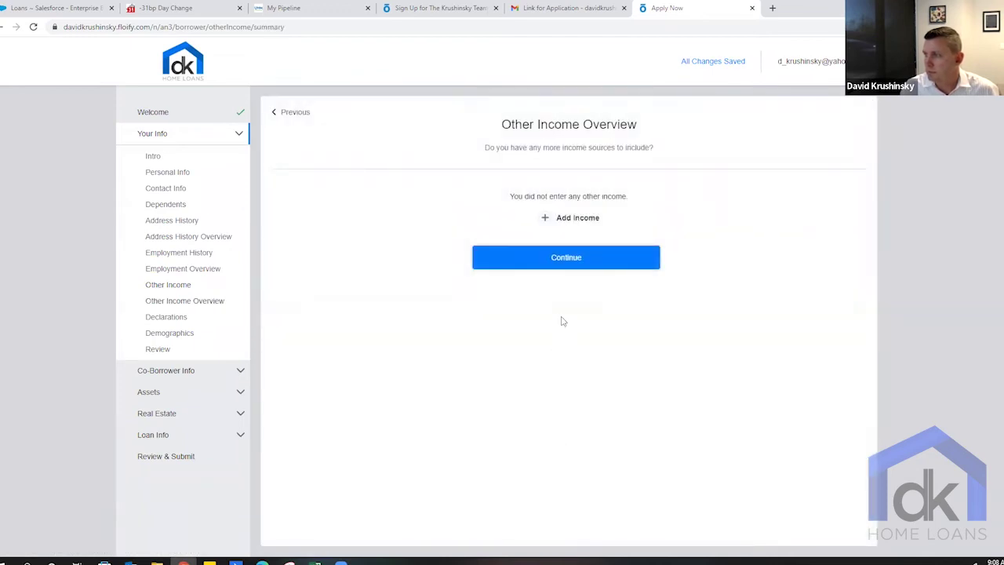
- Answer Yes to primary residence and No to other-property, seller, borrowing, mortgage, credit and lien questions
left_click(562, 255)
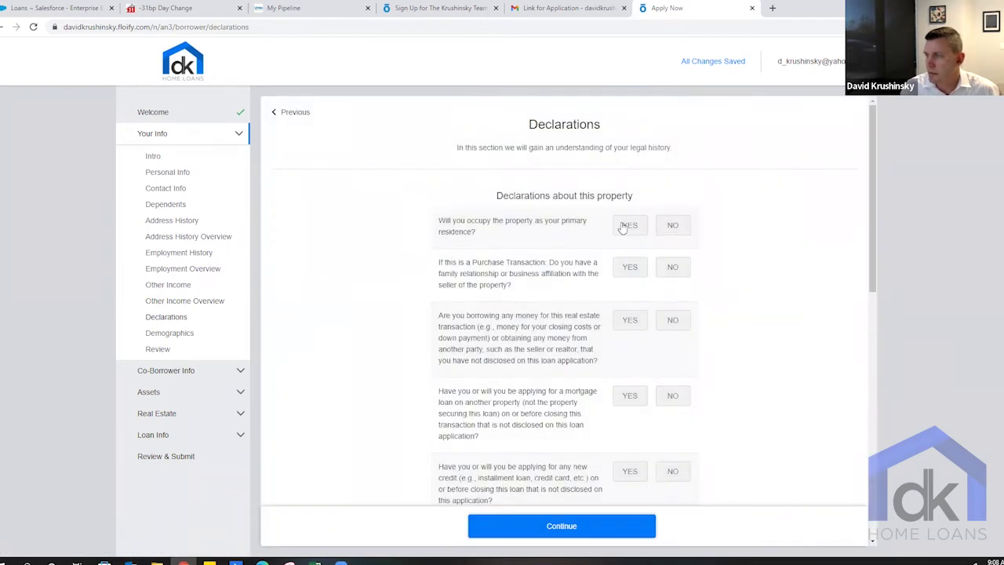
left_click(627, 226)
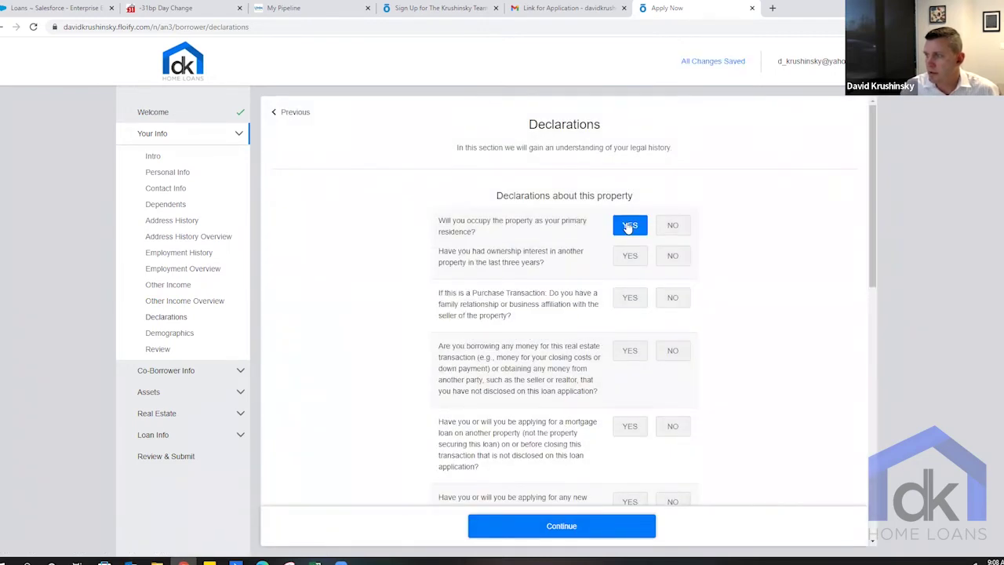
left_click(671, 262)
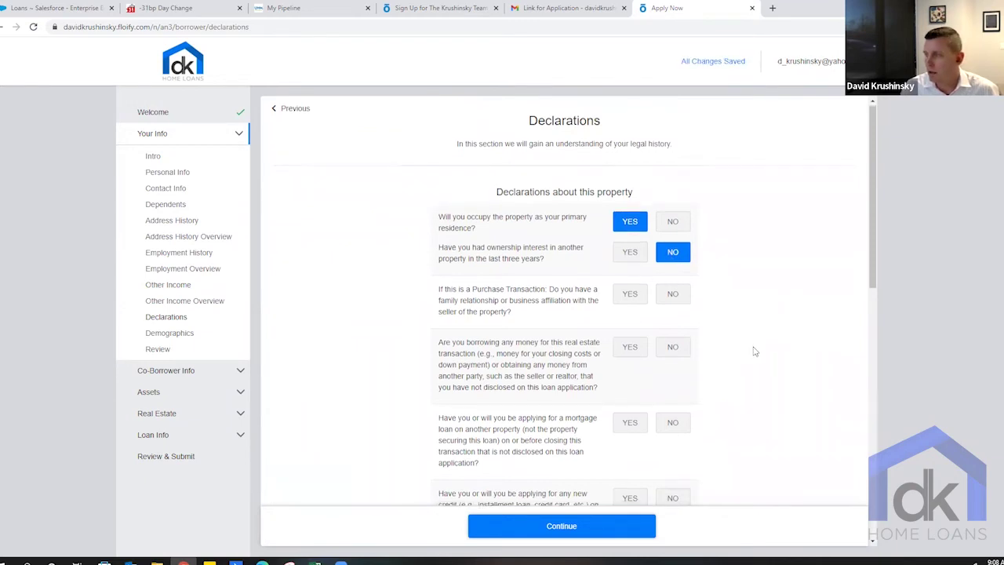
scroll(755, 351, "down", 1)
left_click(669, 237)
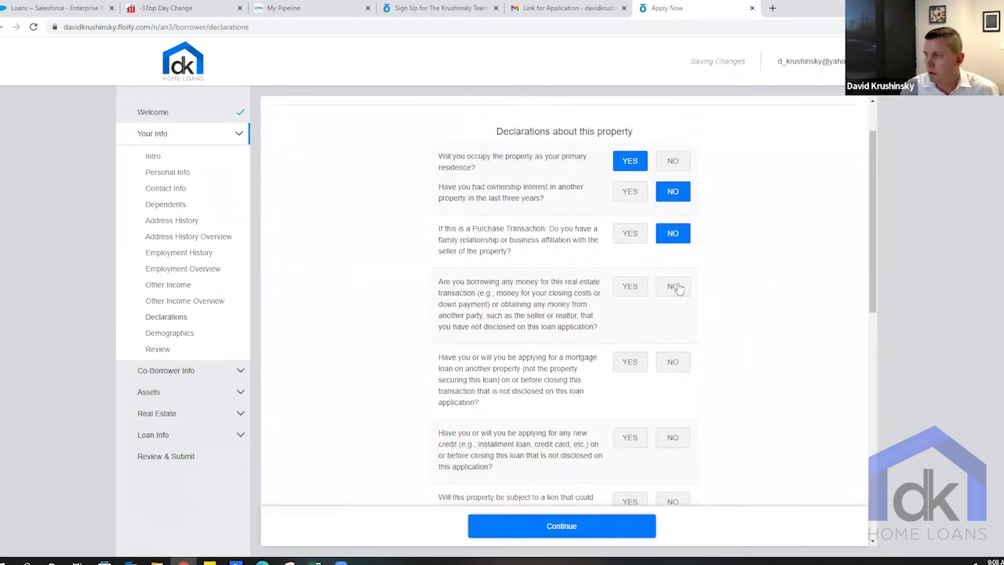
left_click(678, 290)
scroll(726, 349, "down", 1)
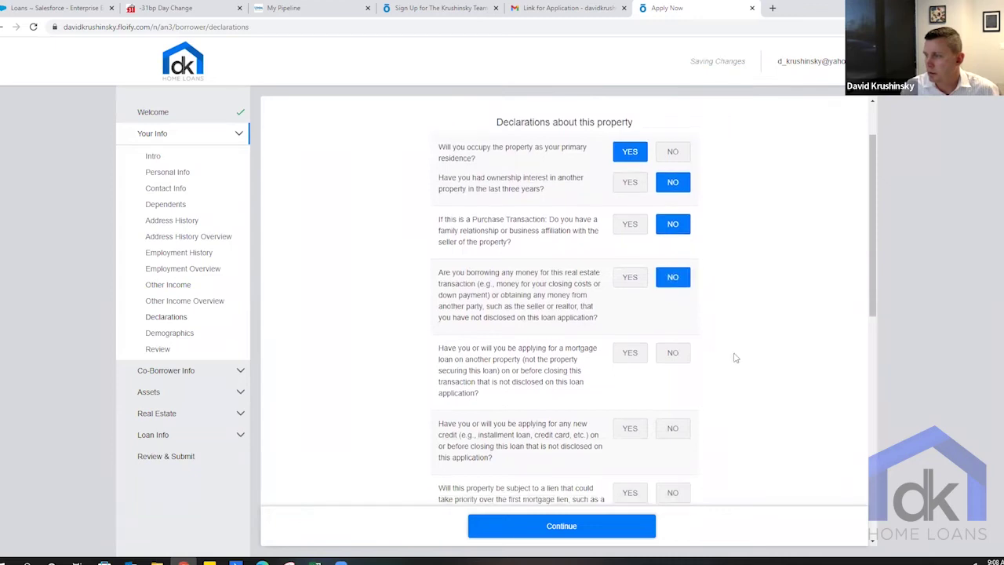
left_click(678, 281)
left_click(672, 354)
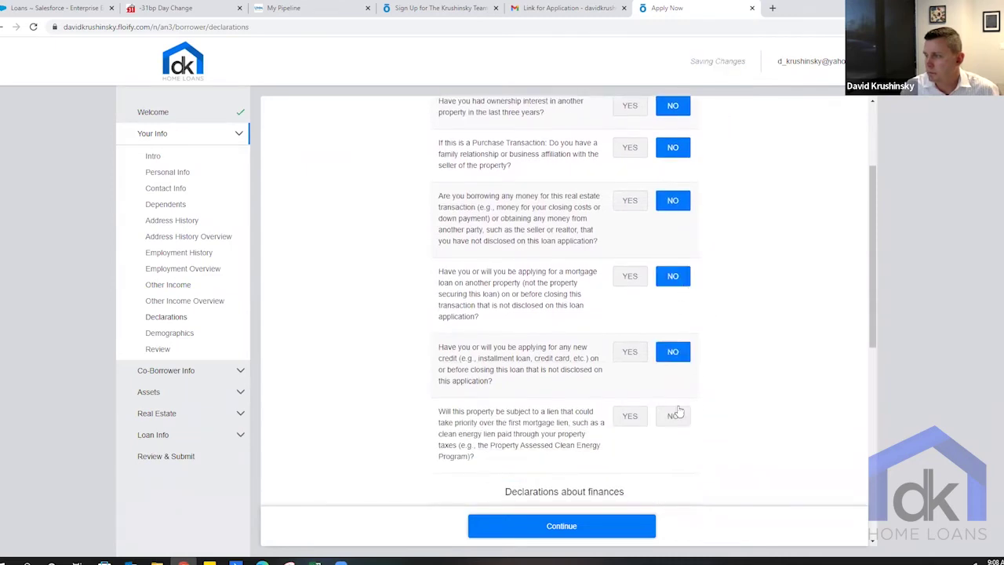
left_click(678, 416)
- Answer No to co-signer, judgment, federal debt, lawsuit, foreclosure and bankruptcy questions, then submit Declarations
scroll(735, 413, "down", 1)
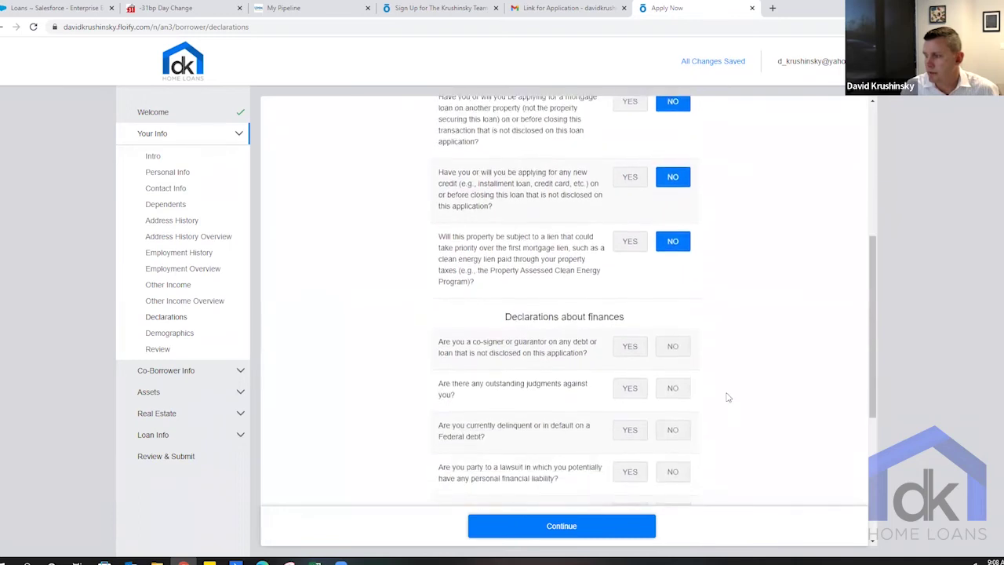
left_click(675, 340)
scroll(706, 345, "down", 1)
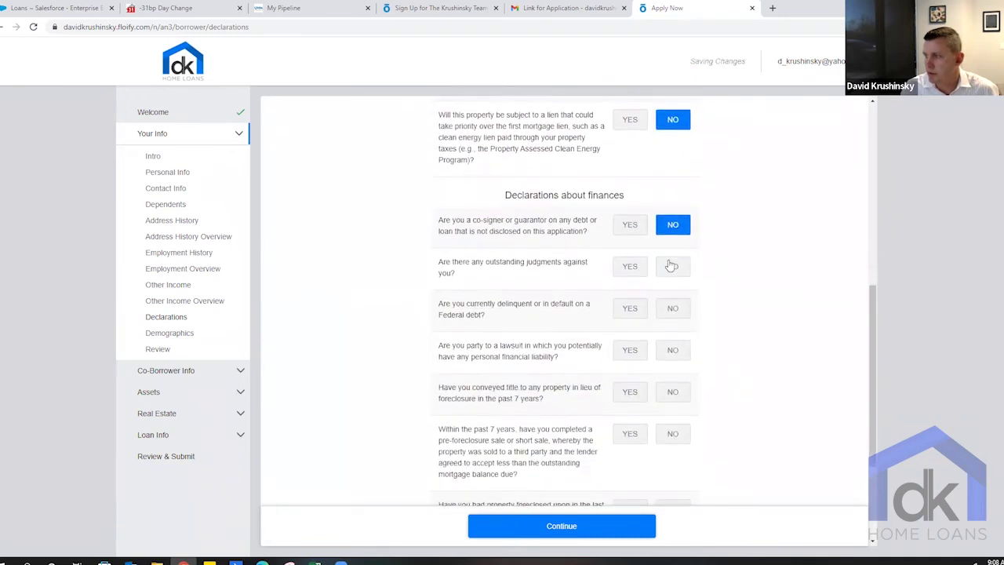
left_click(671, 266)
left_click(670, 309)
left_click(672, 351)
left_click(673, 390)
left_click(672, 433)
scroll(714, 428, "down", 2)
left_click(687, 342)
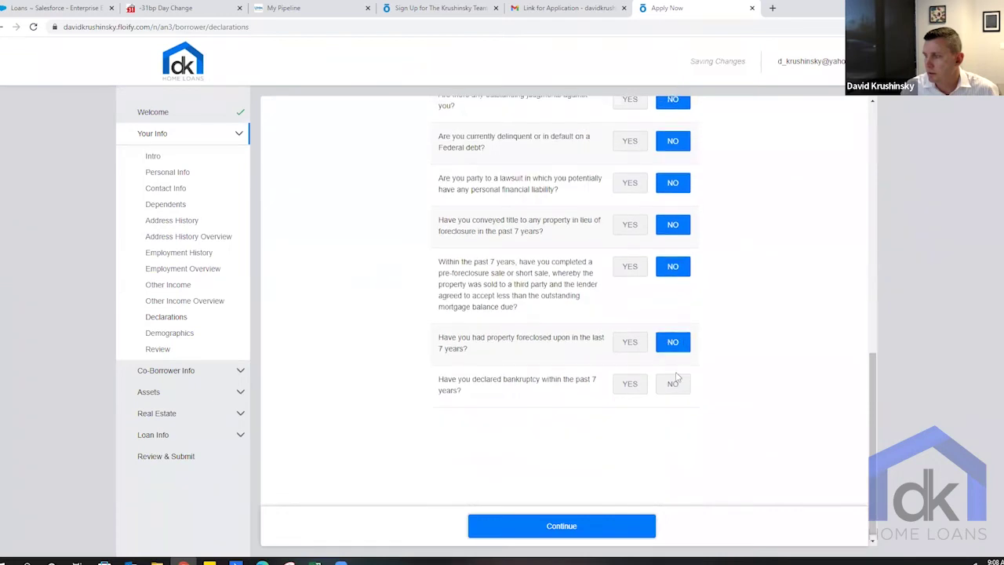
left_click(672, 383)
left_click(581, 528)
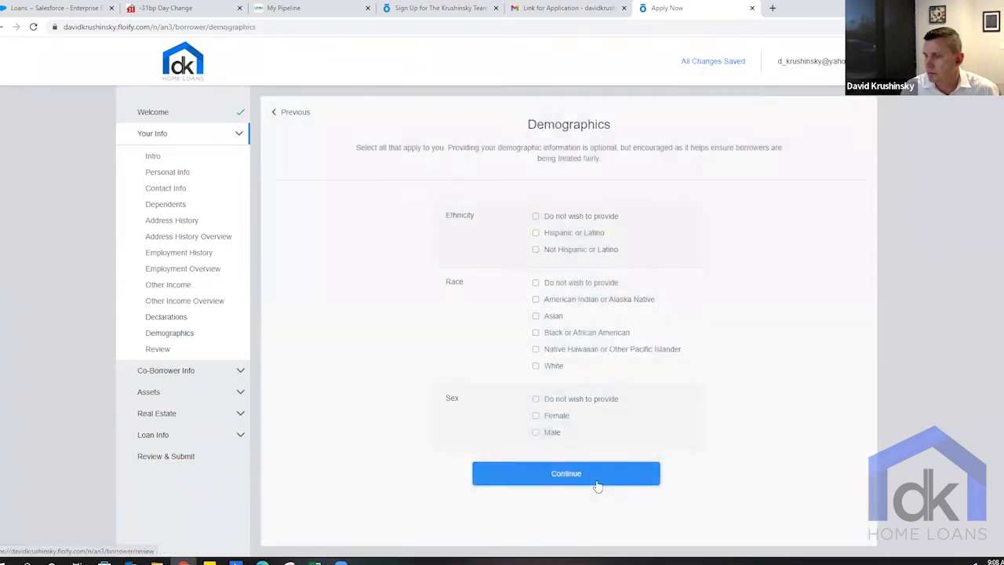
- Record ethnicity as Not Hispanic or Latino, race as White and sex as Male
left_click(537, 251)
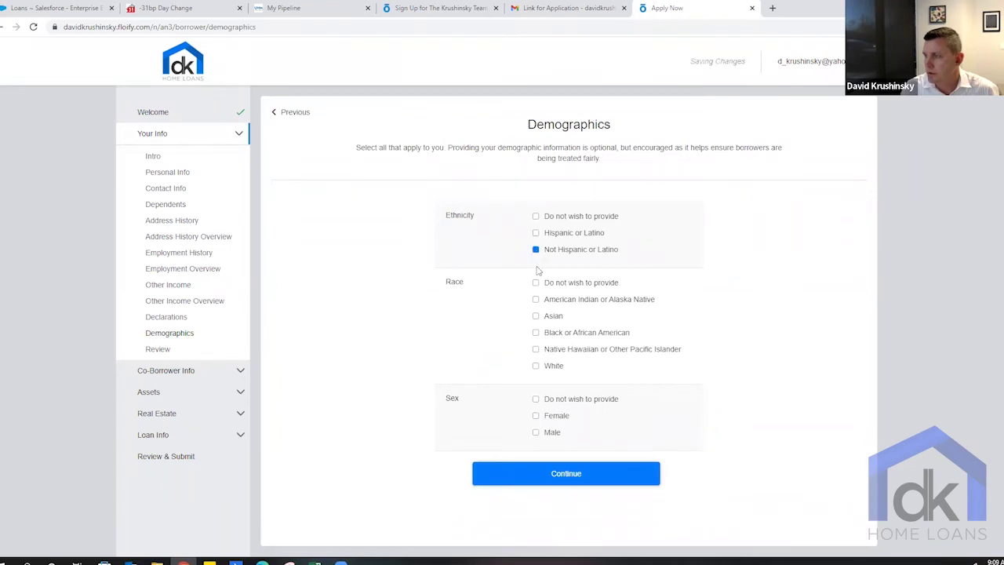
left_click(536, 366)
left_click(536, 432)
left_click(541, 476)
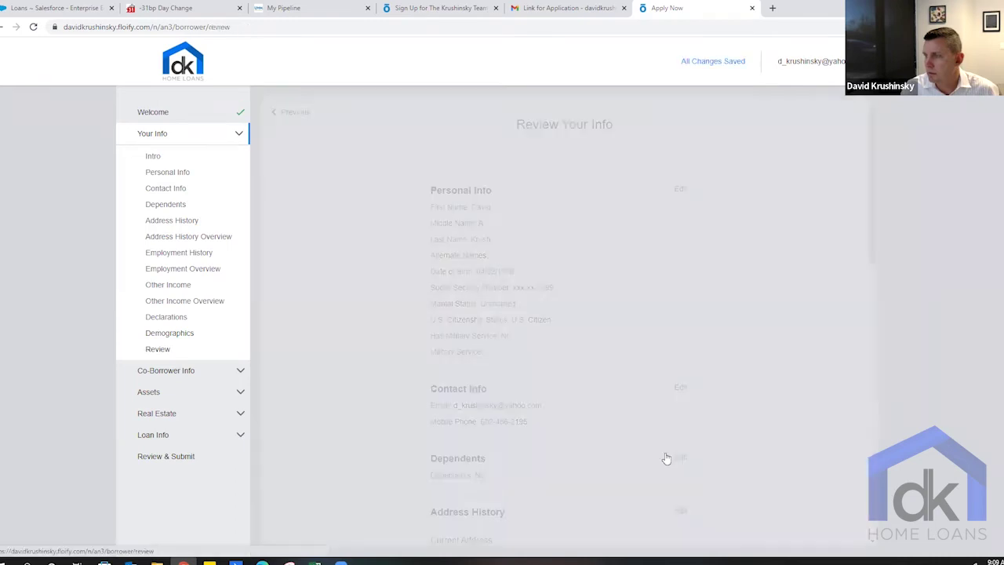
- Finish the Your Info section and proceed without a co-borrower
scroll(735, 400, "down", 1)
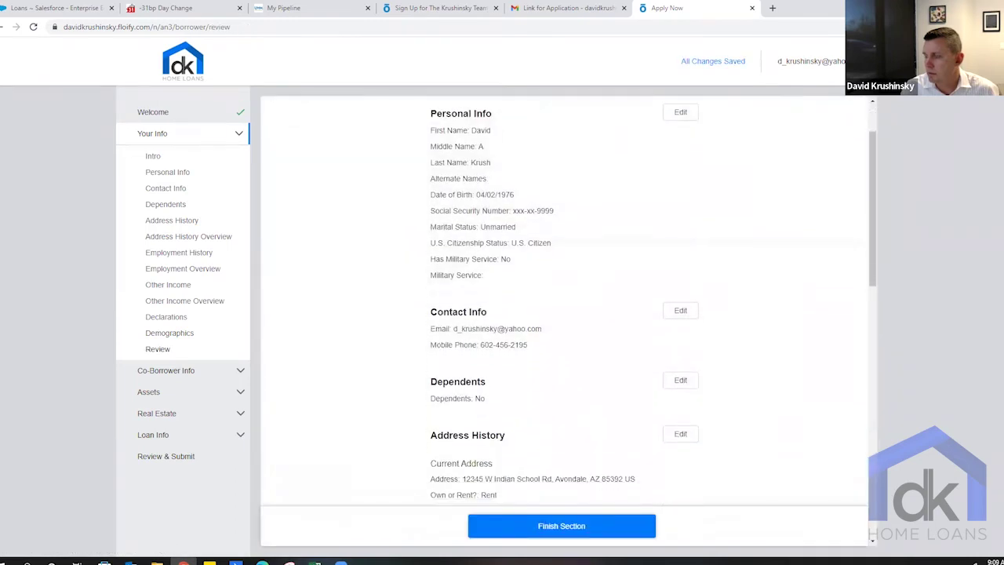
left_click(568, 526)
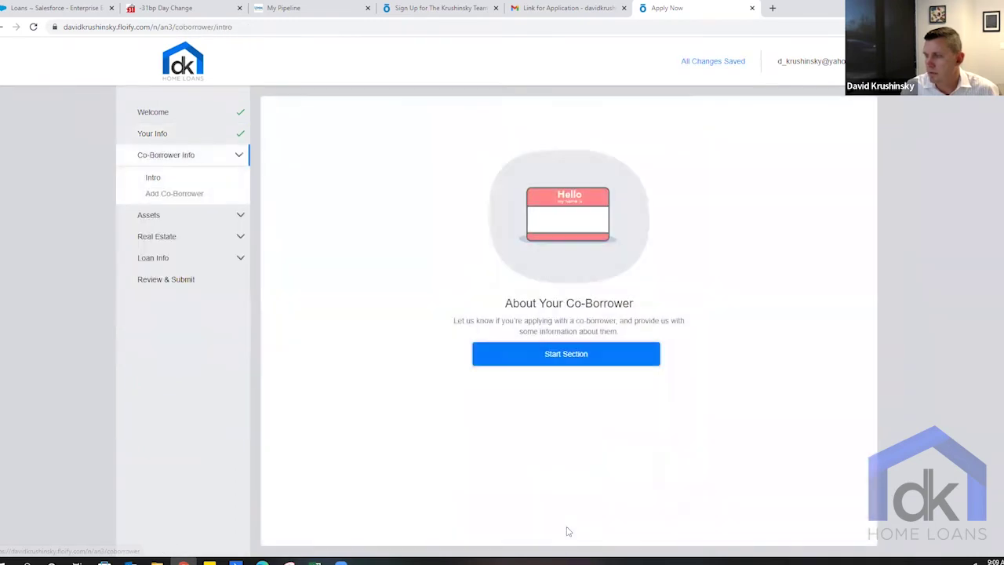
left_click(570, 362)
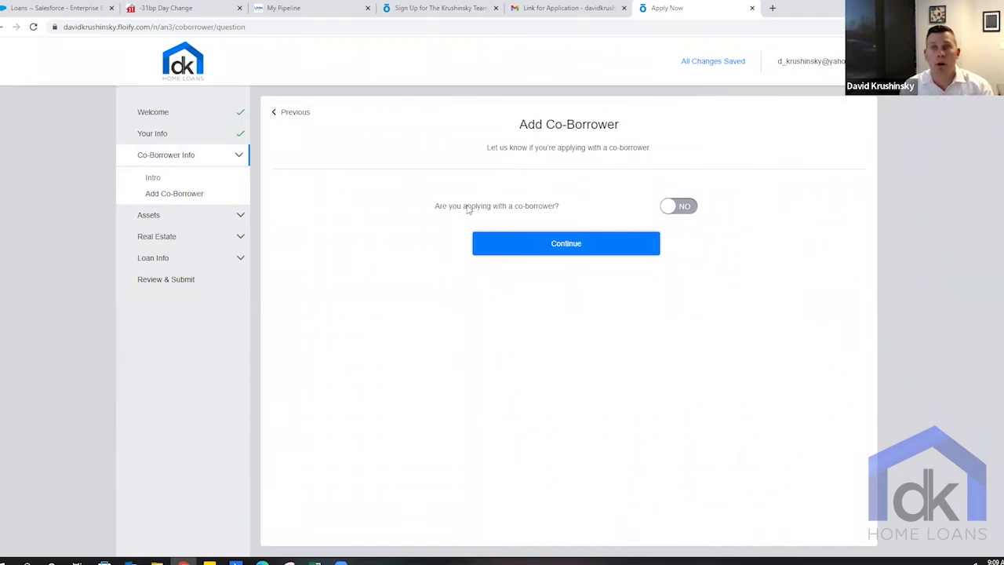
left_click(592, 249)
- Start the Assets section and add a Checking account asset
left_click(590, 351)
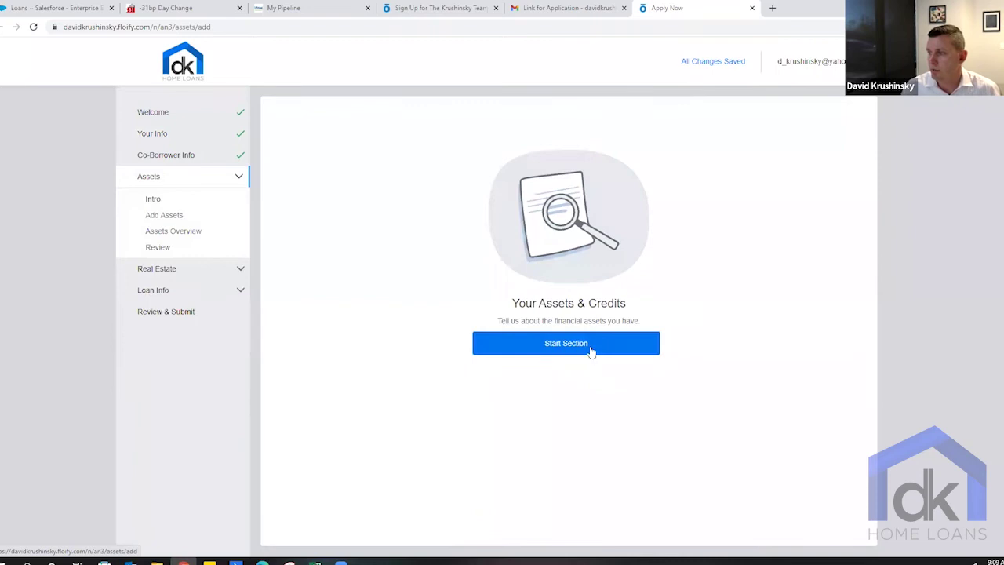
left_click(513, 248)
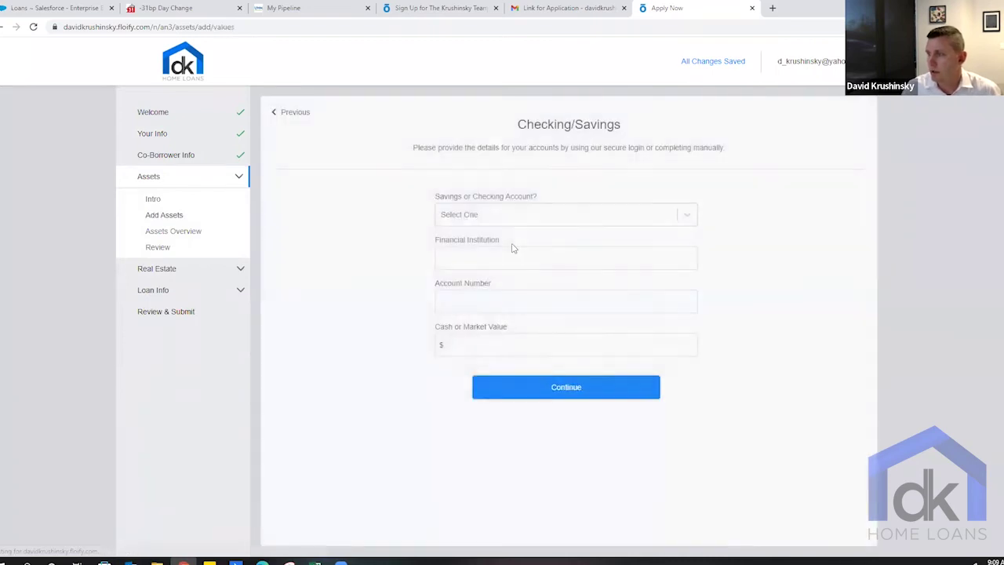
left_click(518, 216)
left_click(514, 245)
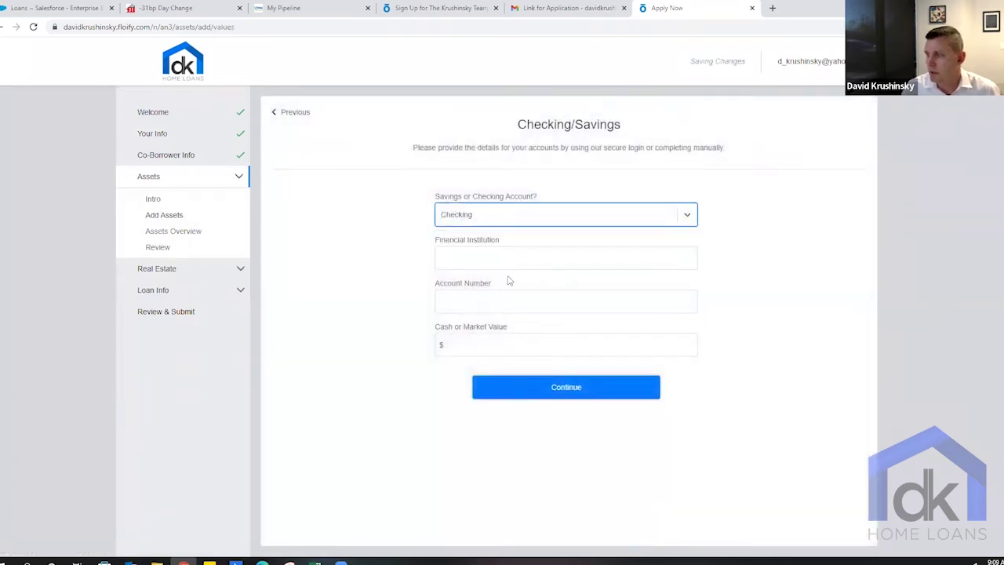
- Enter Wells Fargo, the account number and $15,000 value, then finish the Assets section
left_click(512, 265)
type("Wells Fargo")
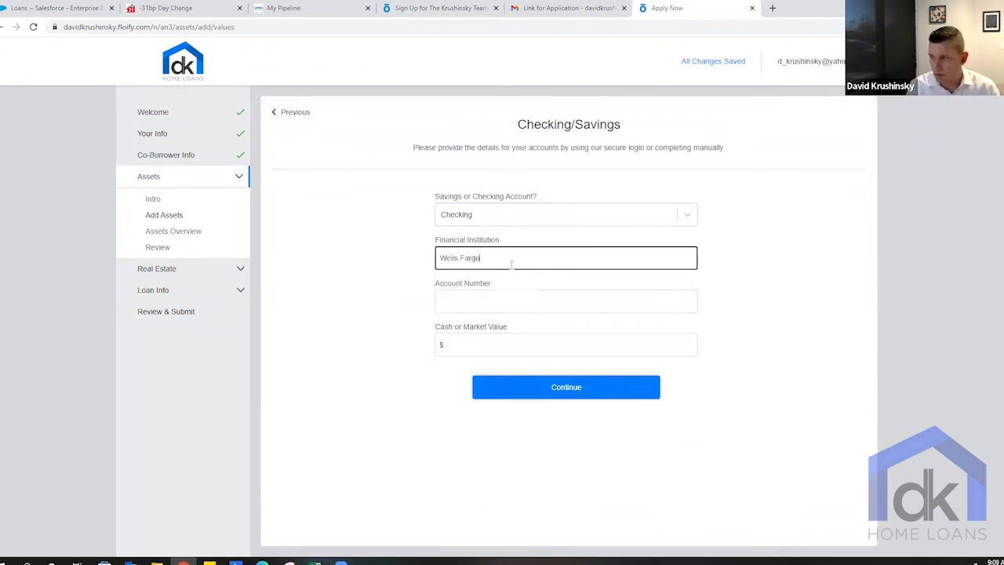
key("Tab")
type("123456789")
key("Tab")
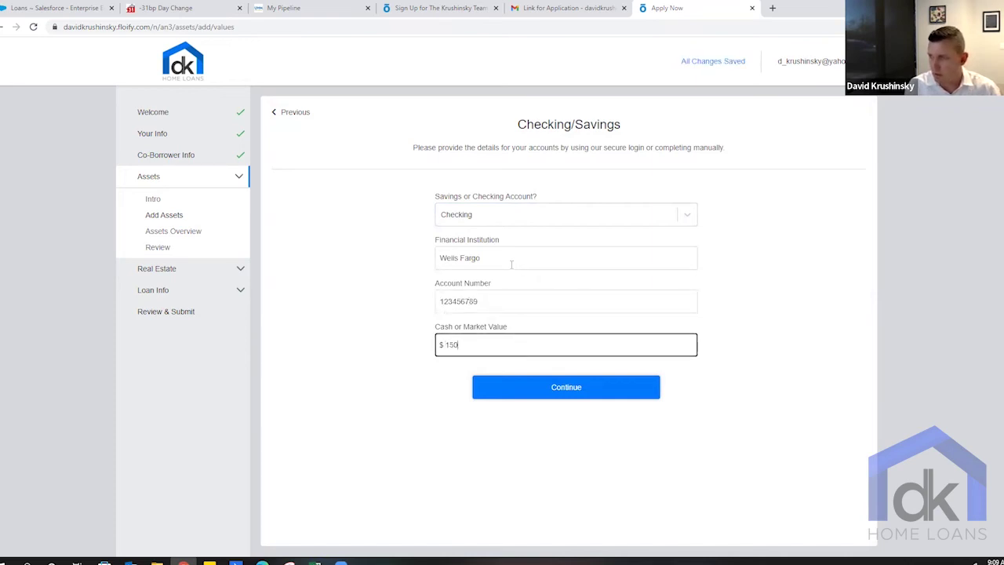
left_click(533, 388)
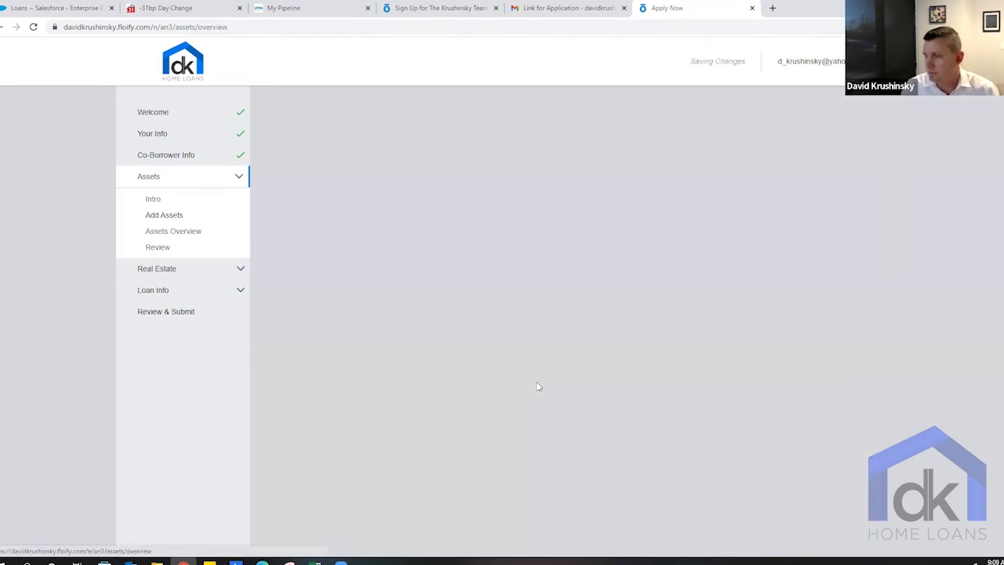
left_click(567, 333)
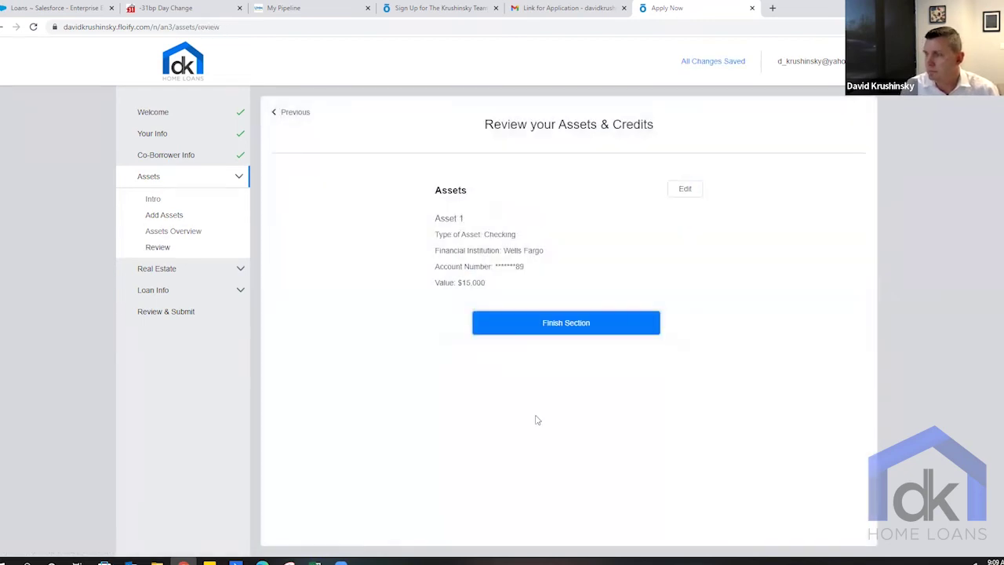
left_click(565, 329)
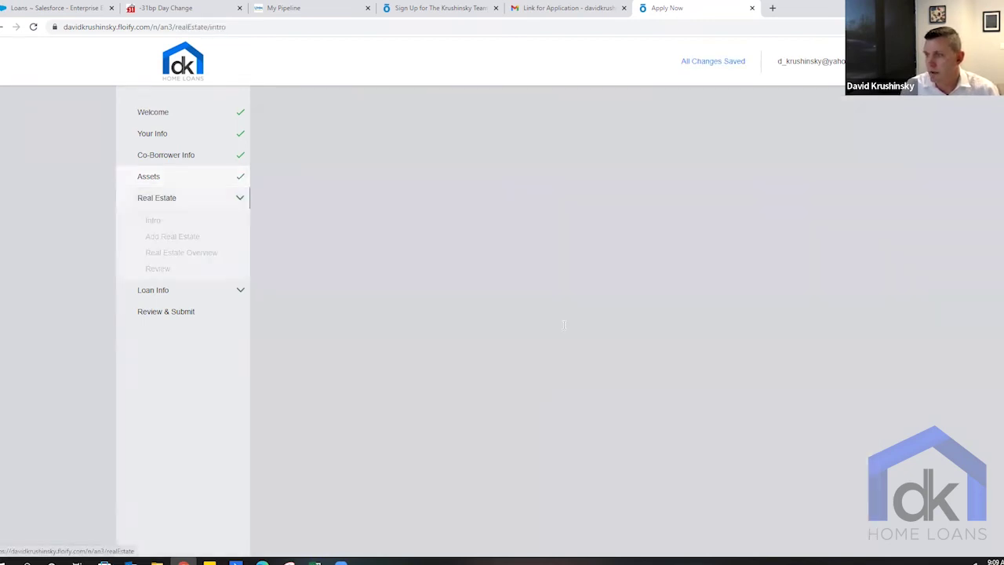
- Declare no real estate owned, finish the Real Estate section, and begin Loan Info
left_click(562, 355)
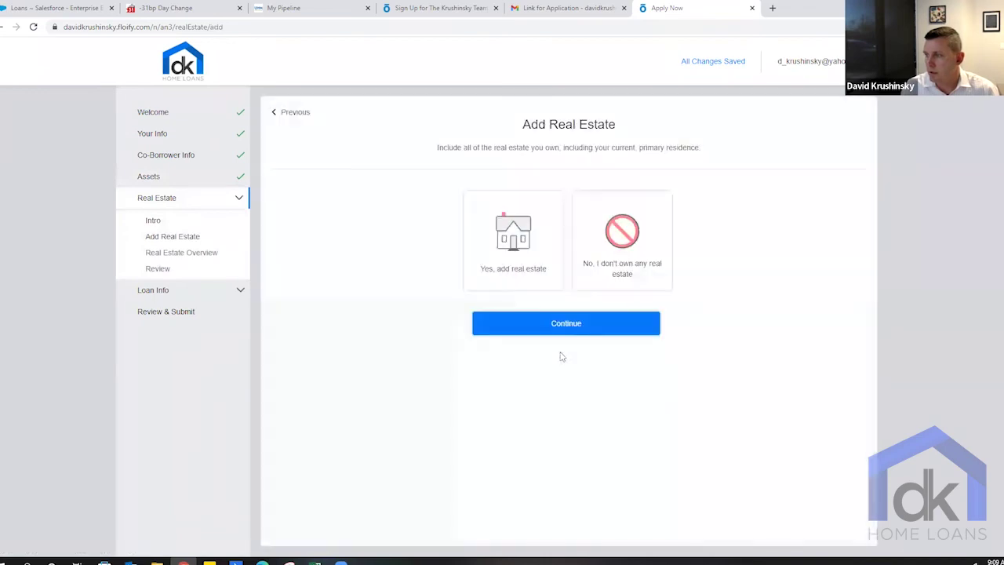
left_click(613, 236)
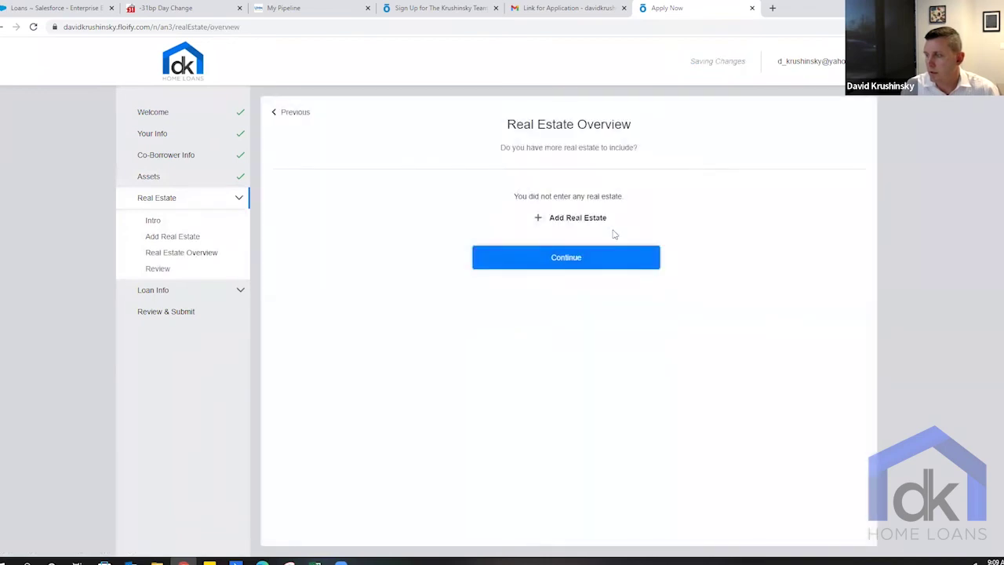
left_click(562, 264)
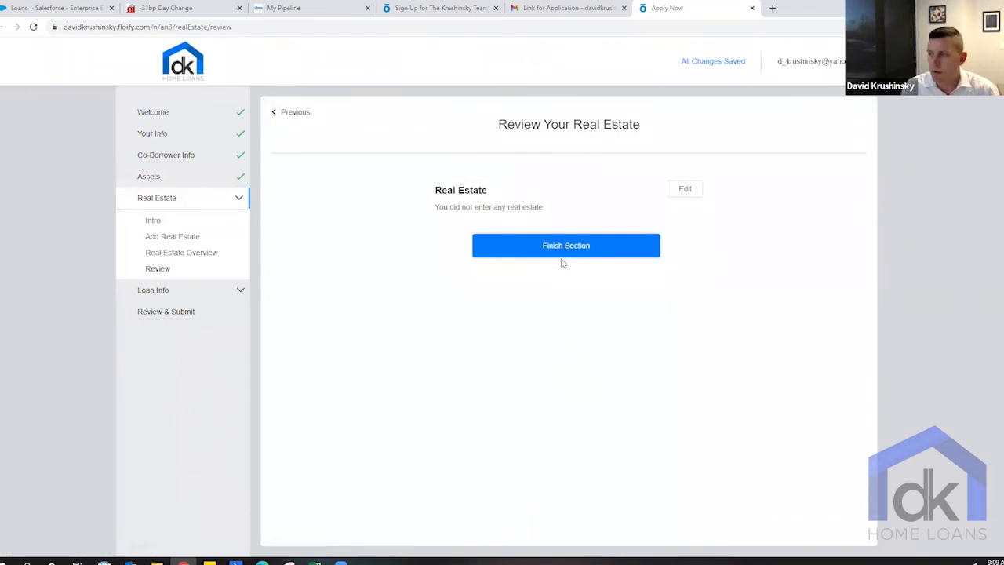
left_click(566, 250)
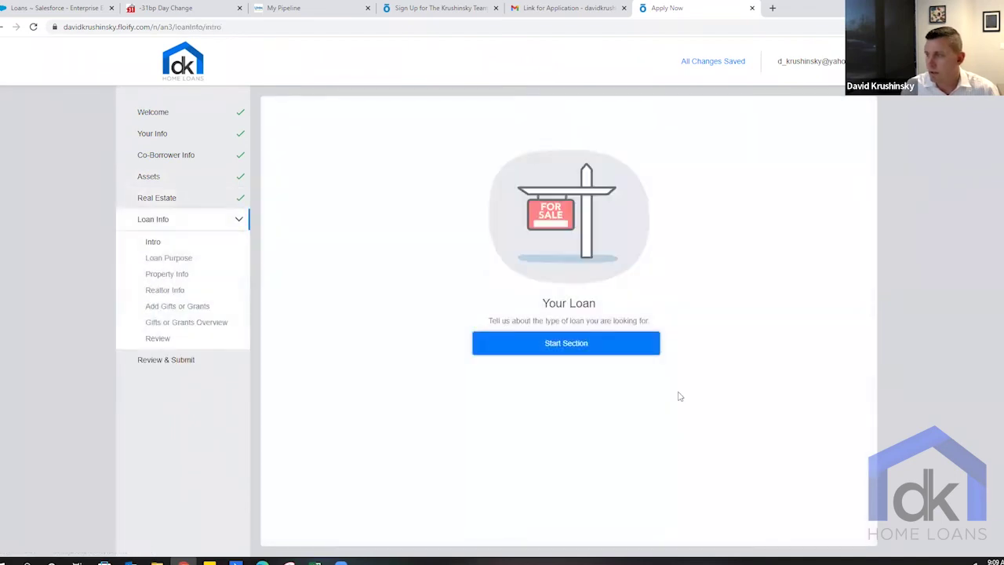
left_click(575, 344)
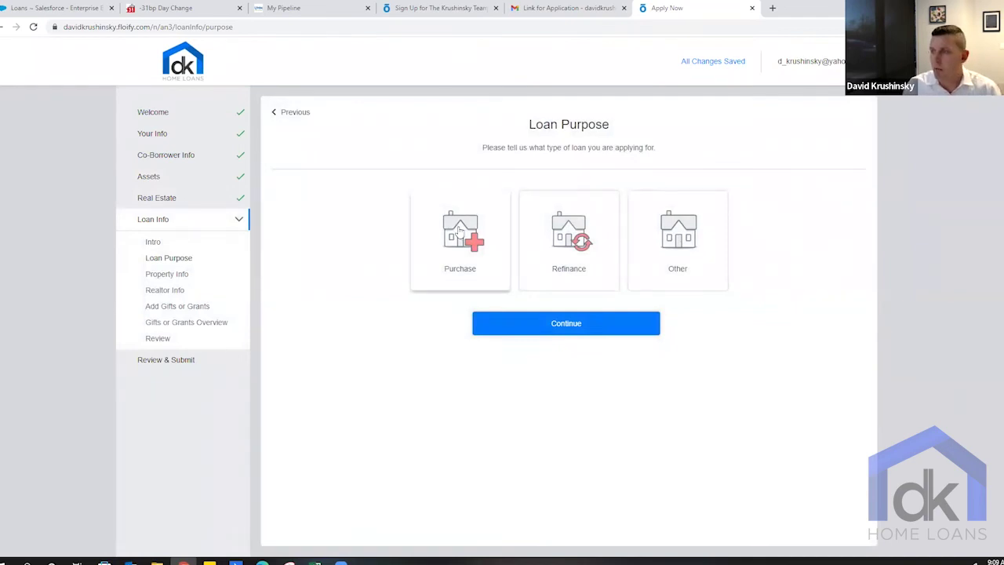
- Choose a purchase loan in Arizona priced at $400,000 with a 3% down payment
left_click(454, 240)
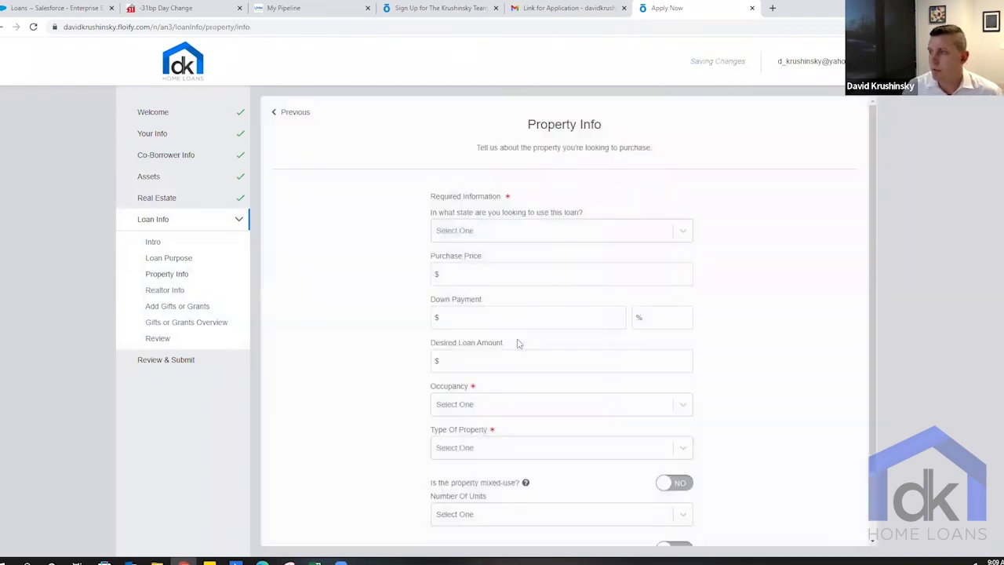
left_click(550, 239)
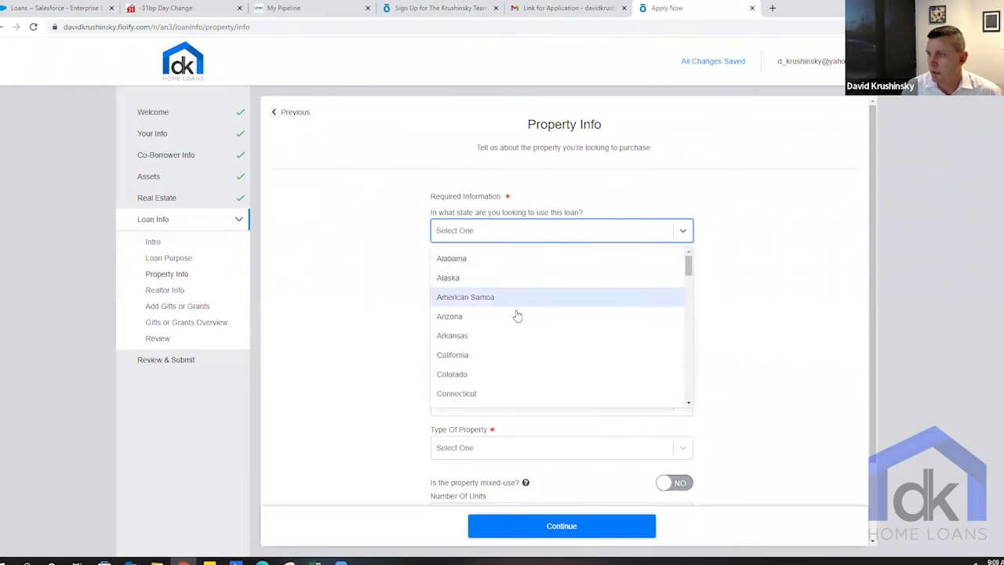
left_click(517, 311)
left_click(516, 275)
type("40000")
key("Tab")
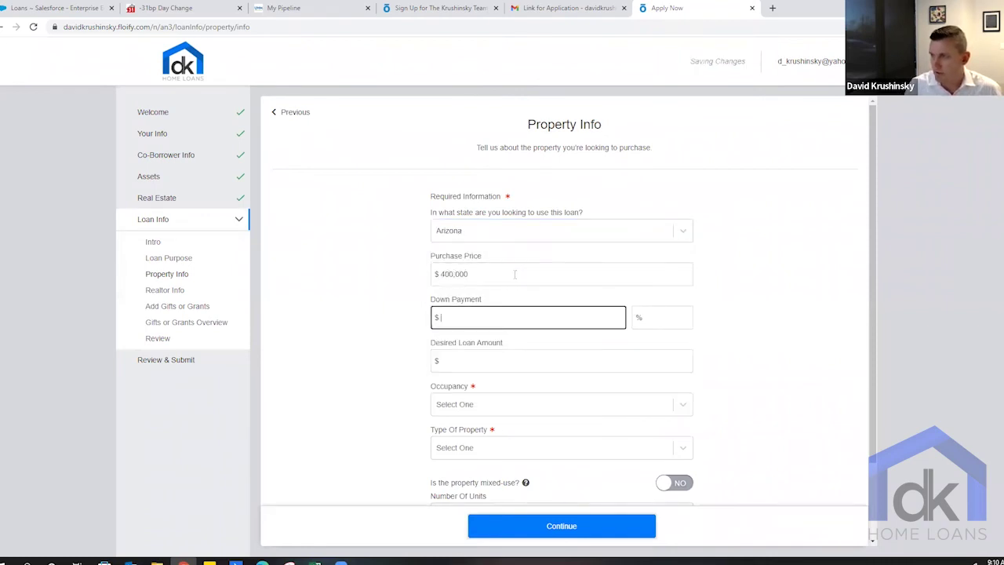
key("Tab")
key("shift+Tab")
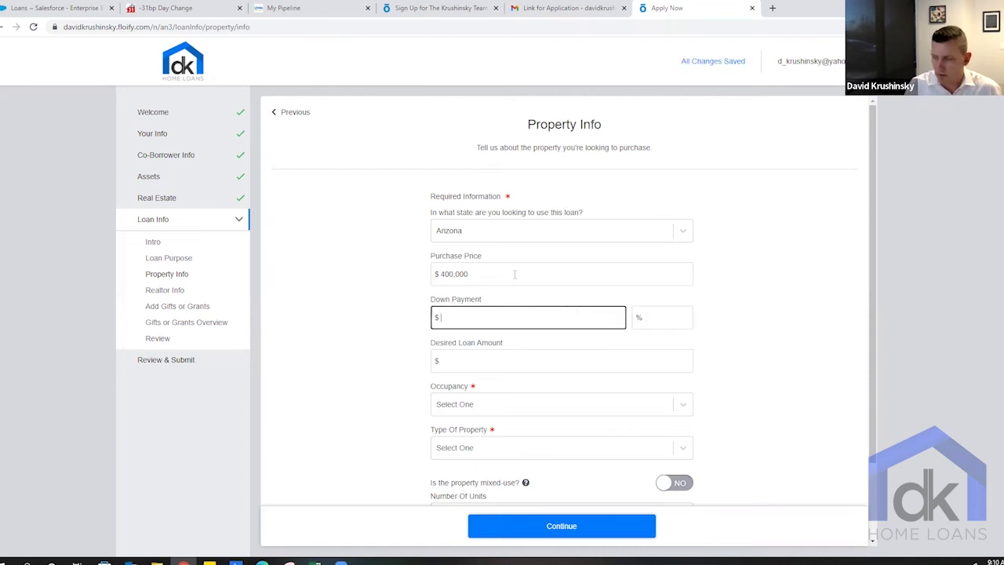
key("Tab")
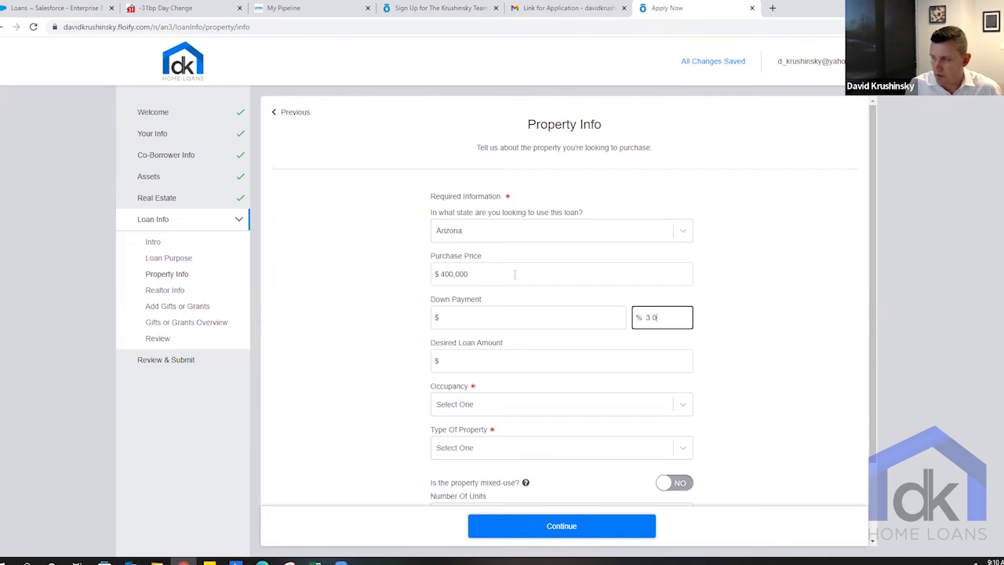
key("Tab")
- Set occupancy to Primary Residence and property type to Single Family Home, then continue
scroll(514, 278, "down", 2)
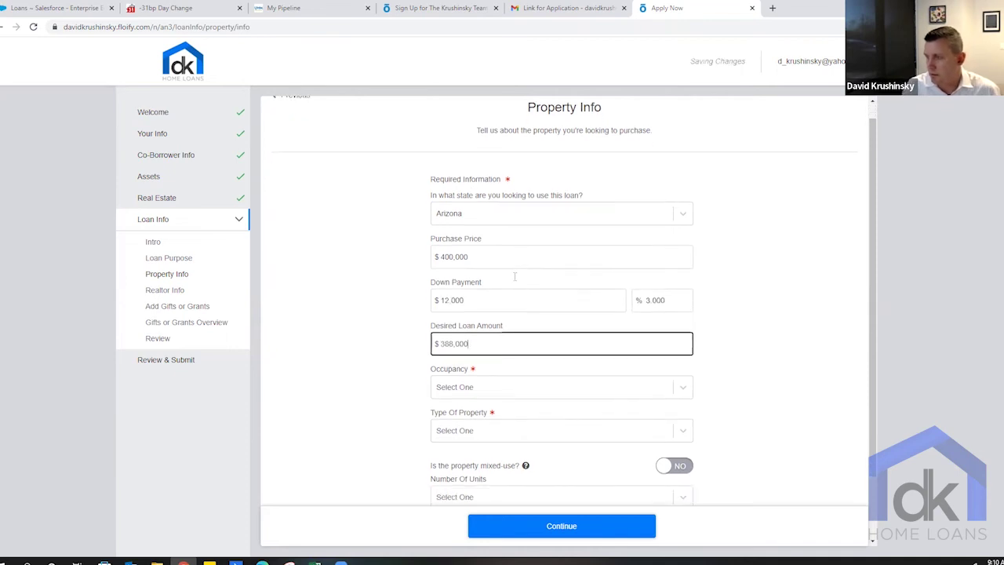
left_click(509, 312)
left_click(504, 337)
left_click(506, 351)
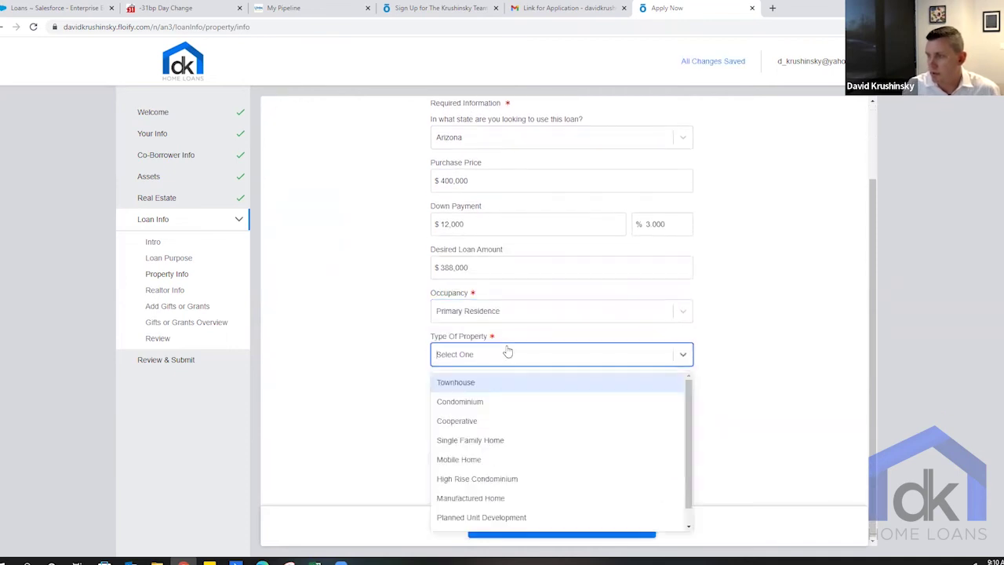
left_click(502, 448)
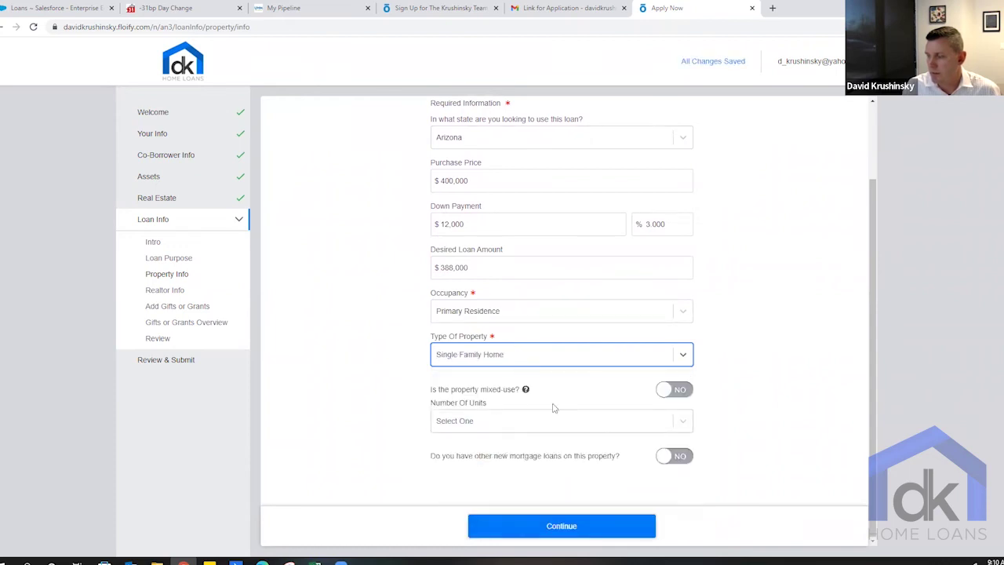
left_click(572, 529)
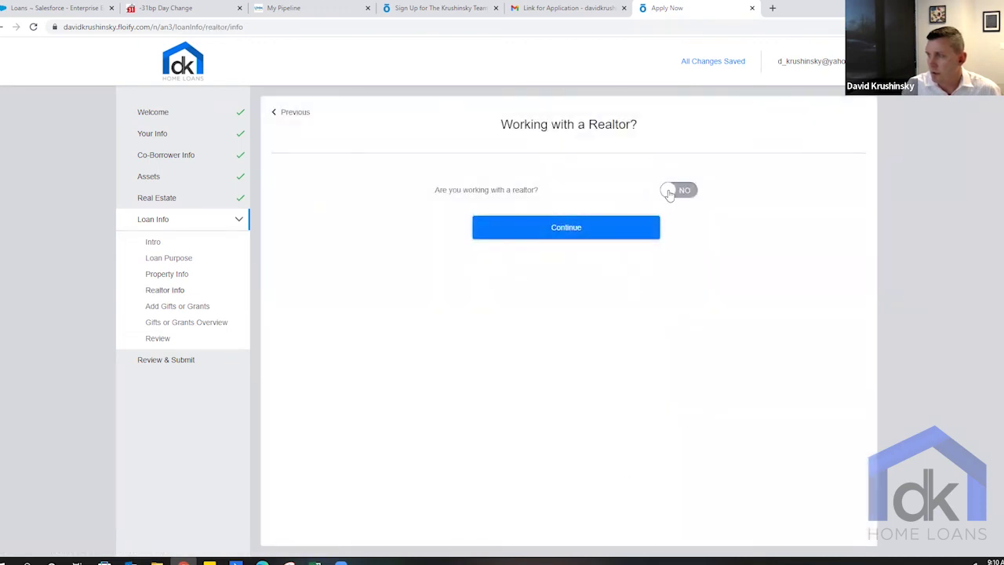
- Start entering a realtor's name, then switch the realtor answer back to No
left_click(668, 191)
left_click(593, 231)
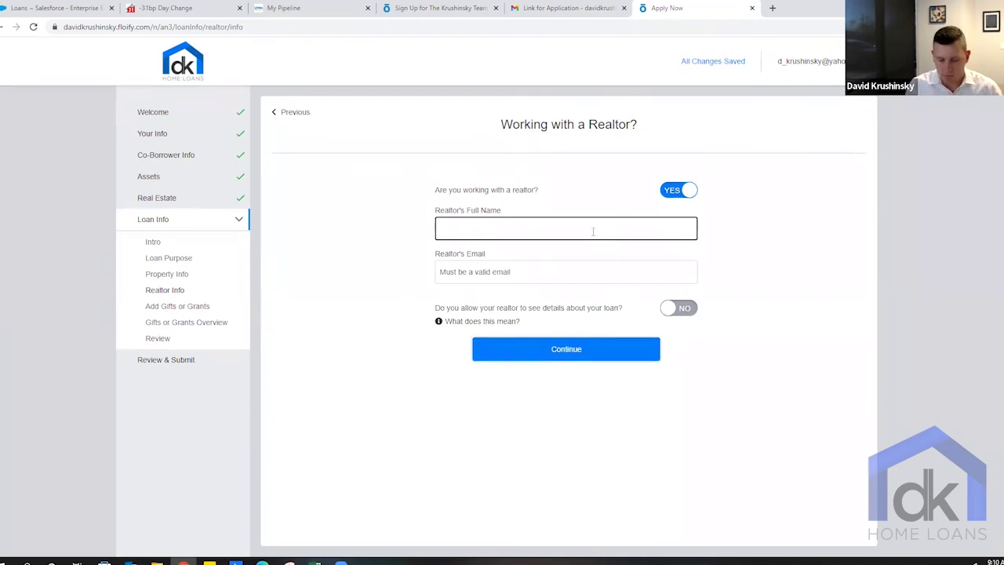
type("John Smith")
key("Tab")
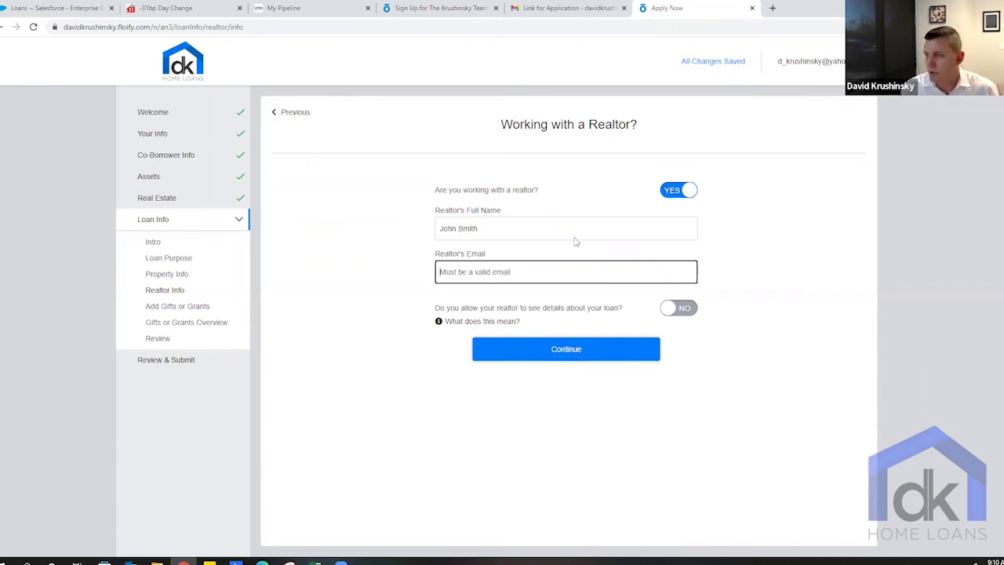
left_click(678, 192)
- Skip gifts and grants, finish the Loan Info section, and proceed to review
left_click(602, 234)
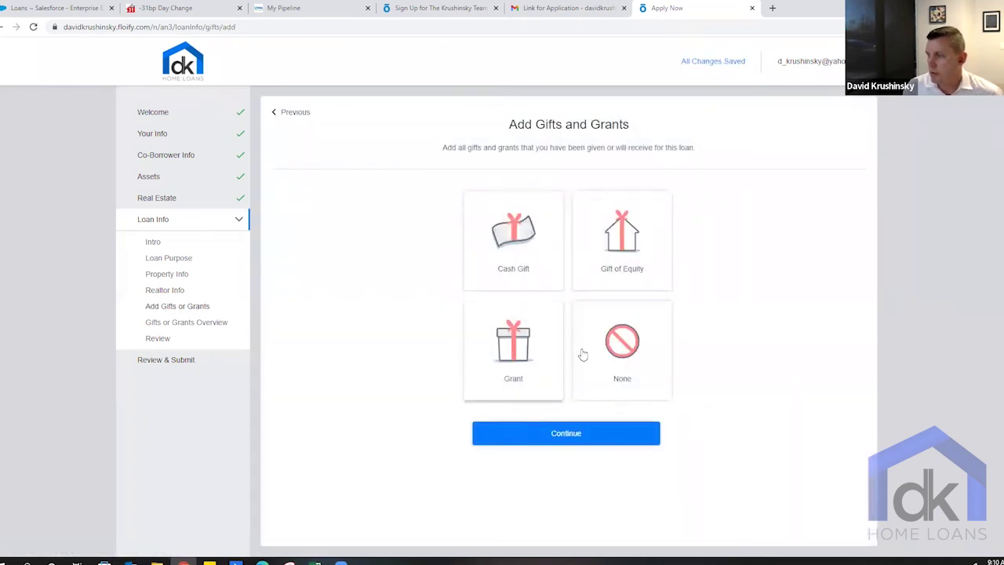
left_click(583, 436)
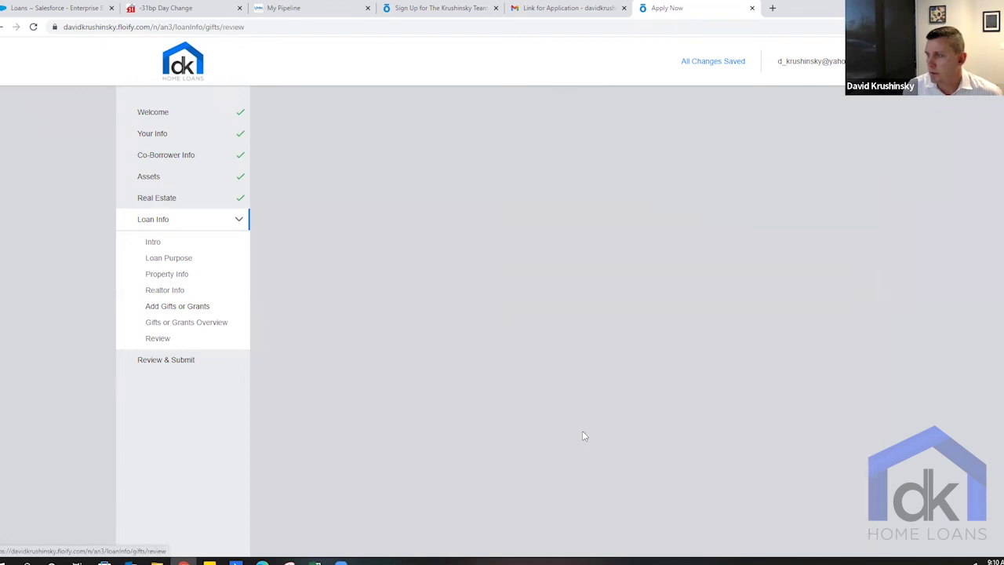
left_click(579, 263)
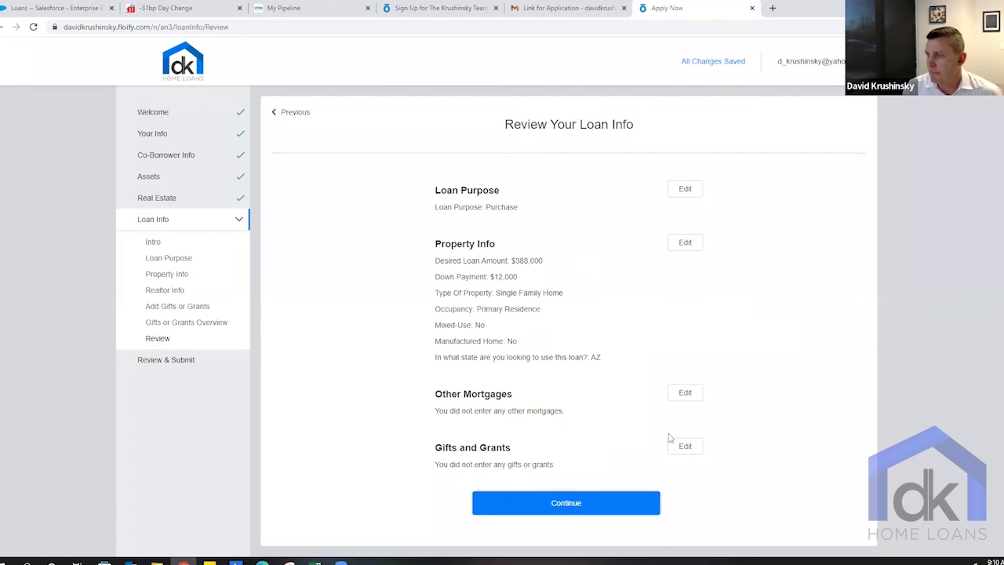
left_click(581, 503)
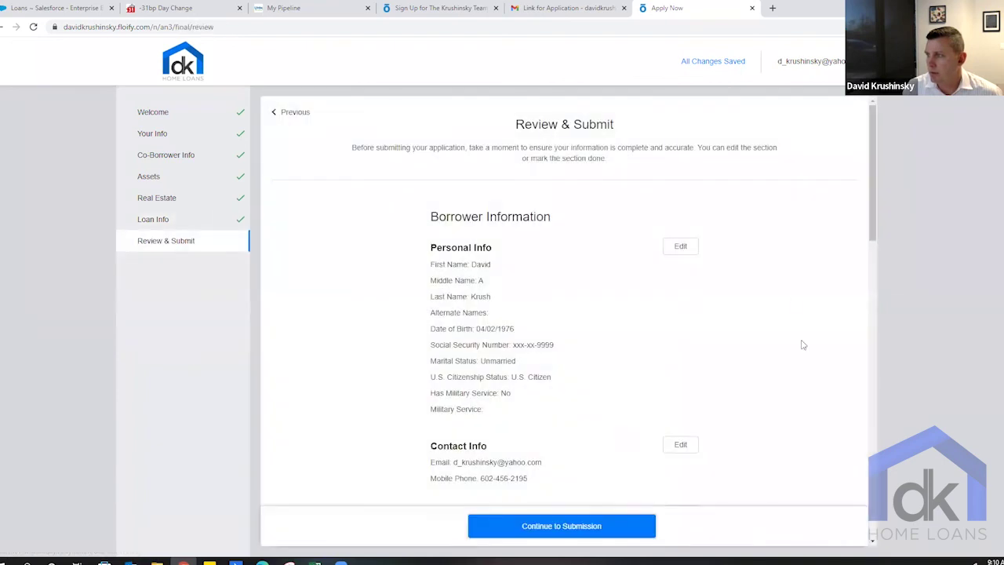
- Consent to electronic business and the credit check, then submit the application
left_click(607, 524)
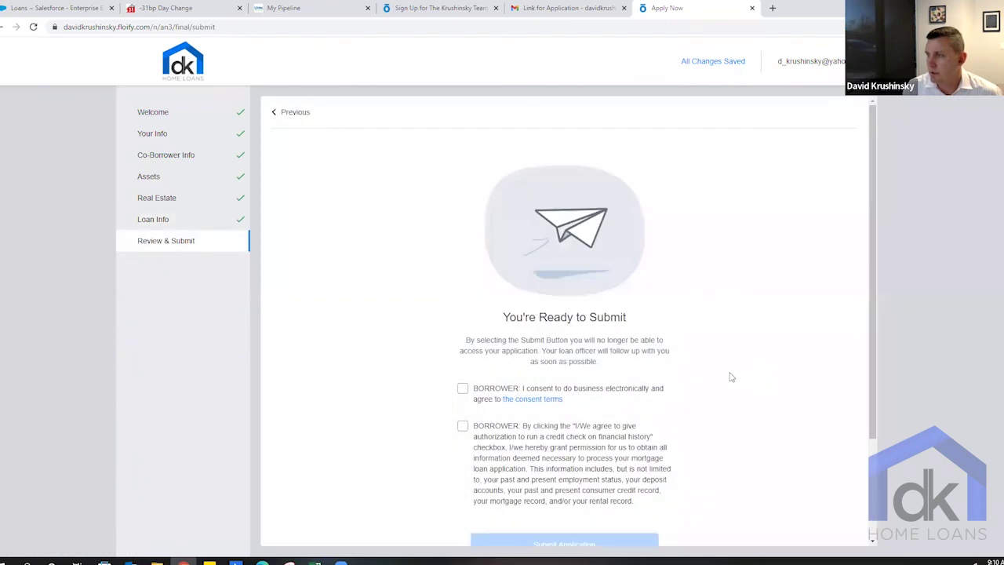
scroll(730, 376, "down", 2)
left_click(463, 257)
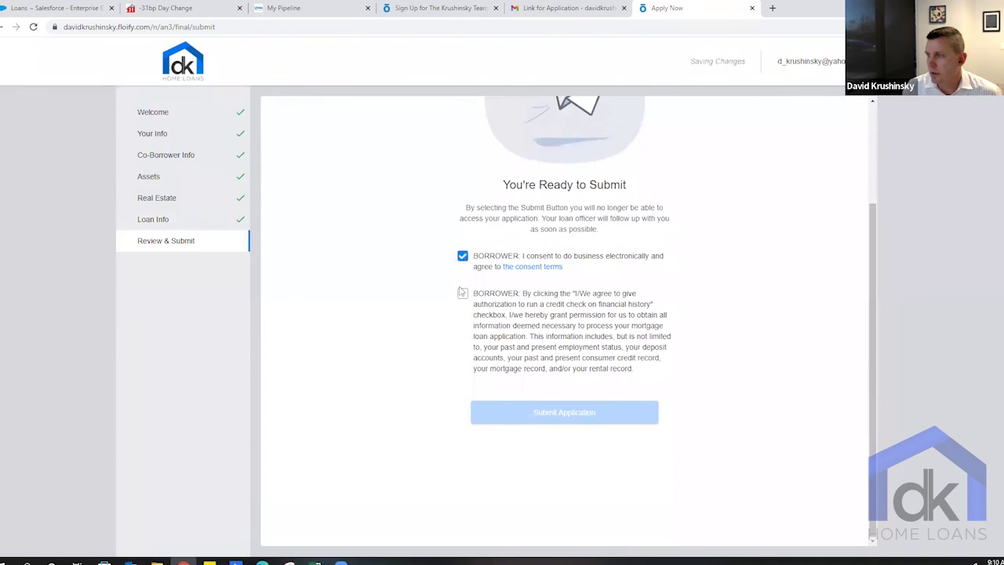
left_click(462, 296)
left_click(547, 416)
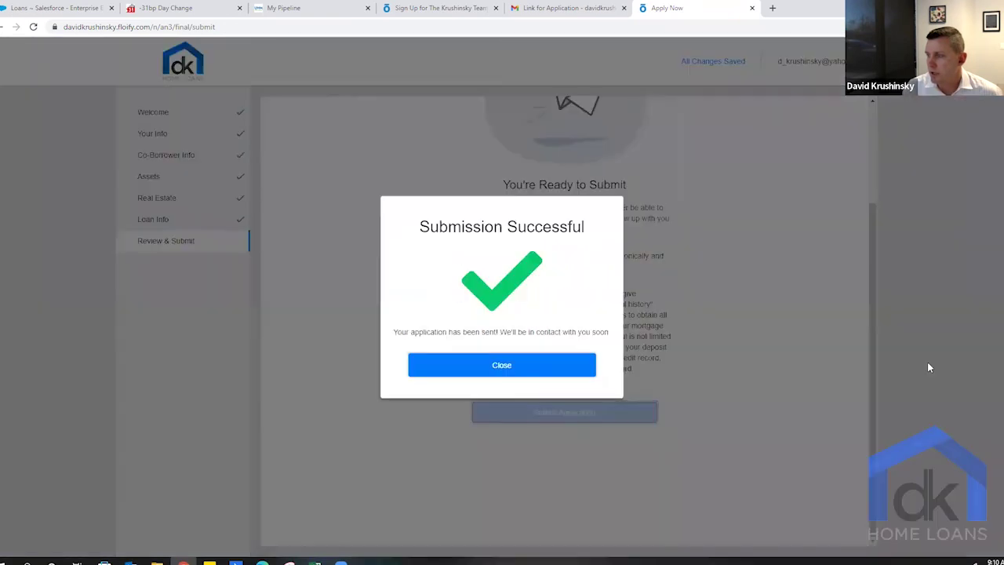
- Close the submission confirmation and go to dkhomeloans.com in the browser
left_click(531, 375)
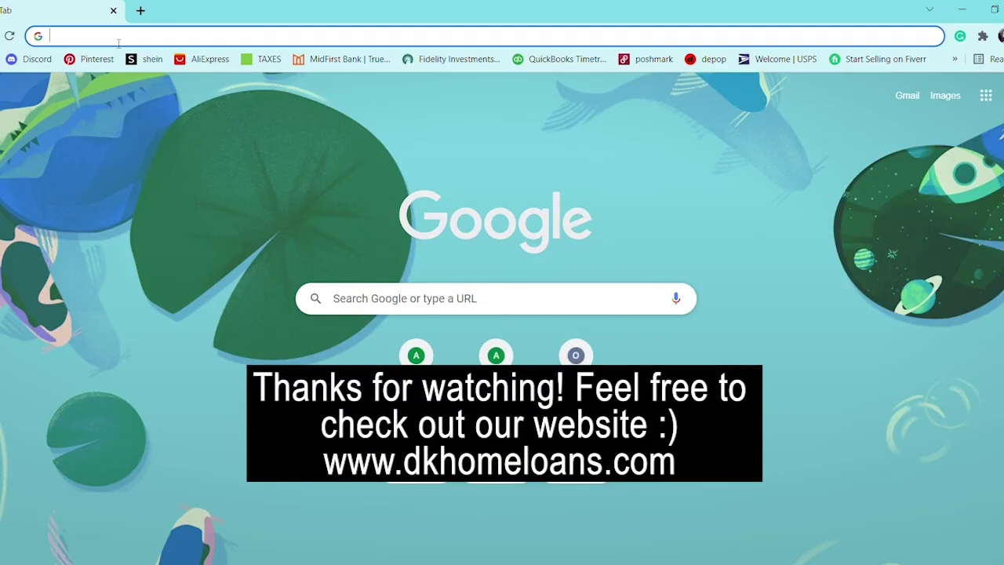
type("dkhomeloans")
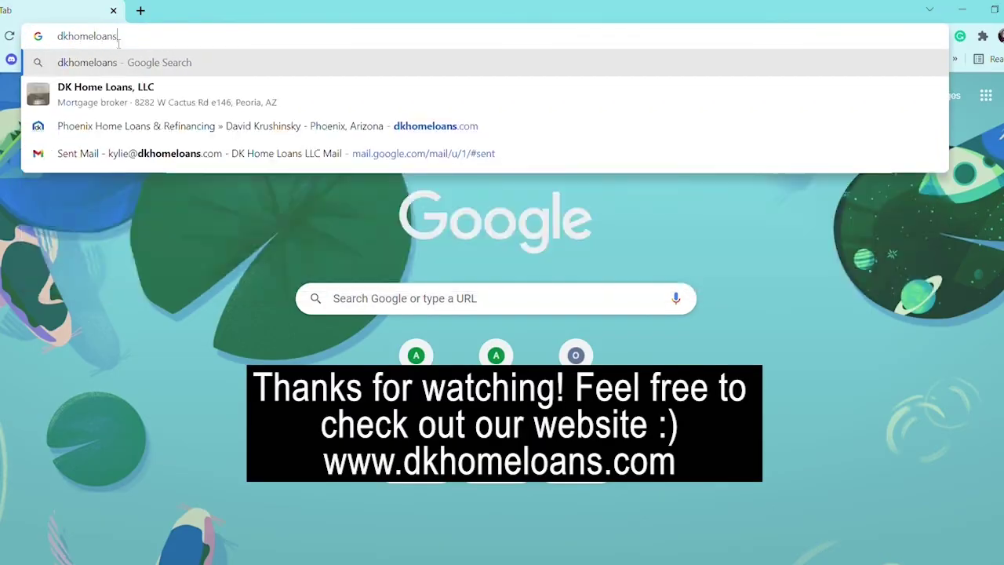
type(".com")
key("Return")
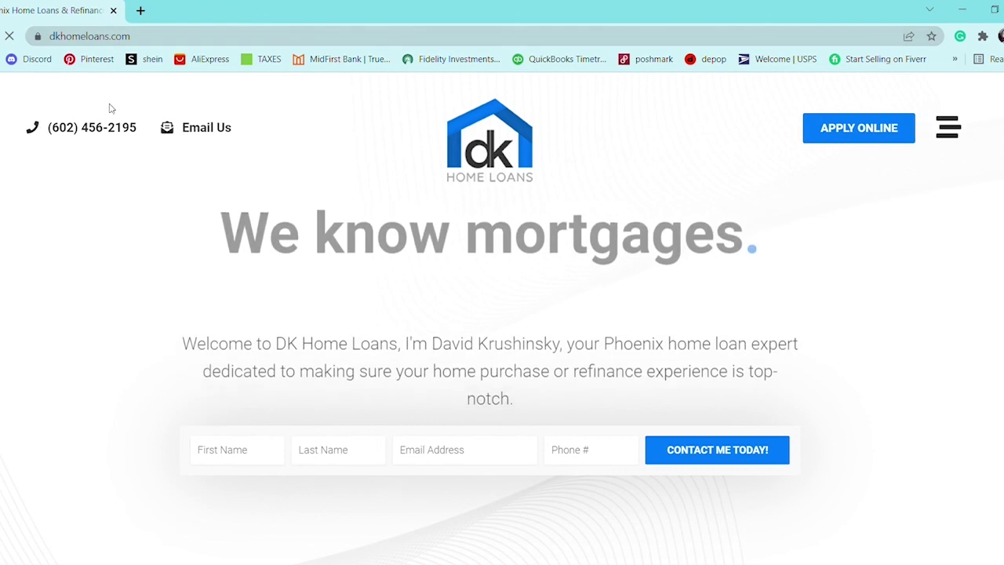